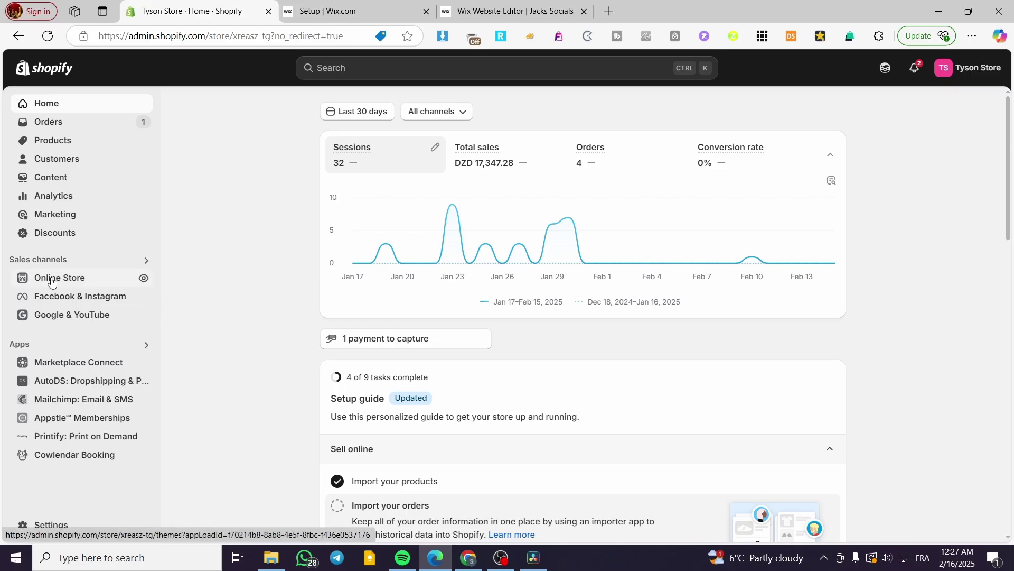
Go to Online Store themes and launch Customize on the live Dawn theme.
left_click(52, 279)
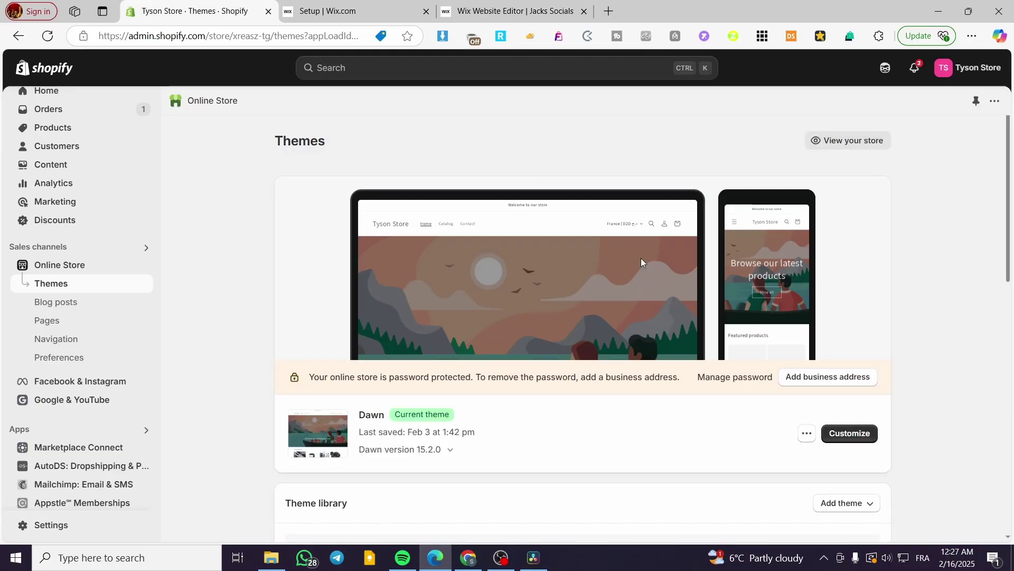
scroll(141, 286, "up", 1)
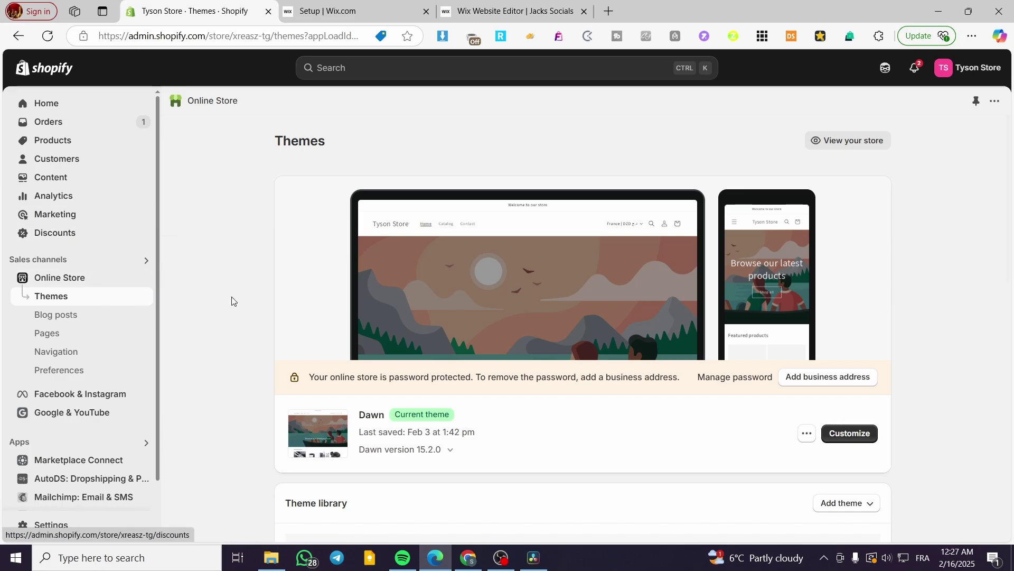
left_click(865, 439)
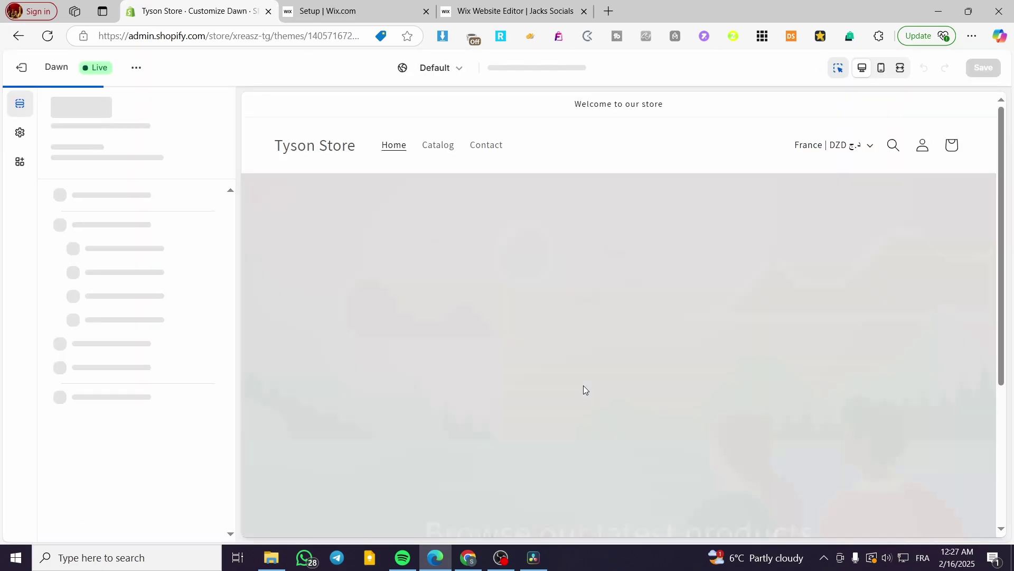
Dismiss the Mailchimp newsletter signup popup covering the editor preview.
scroll(618, 355, "down", 8)
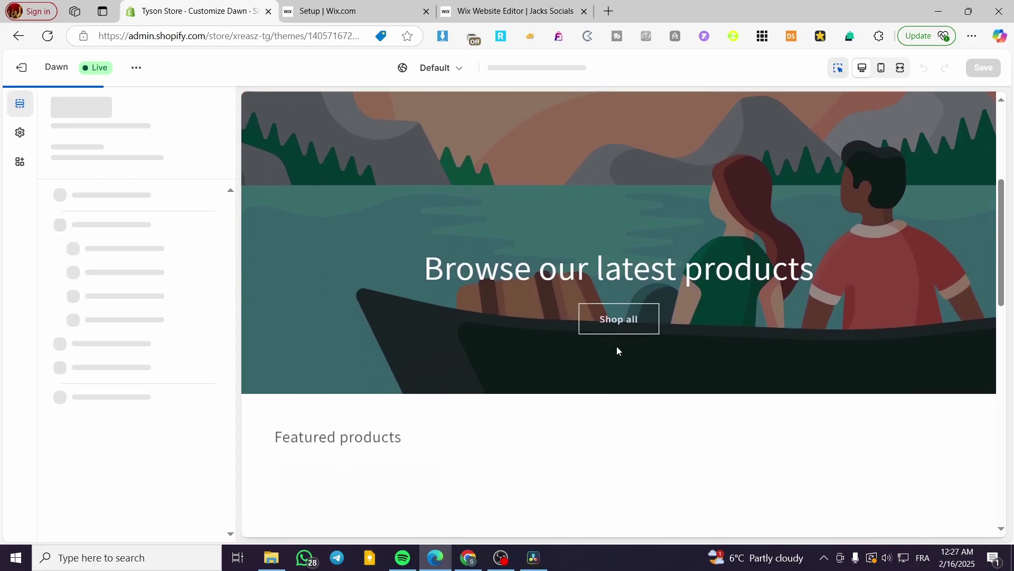
scroll(625, 359, "down", 10)
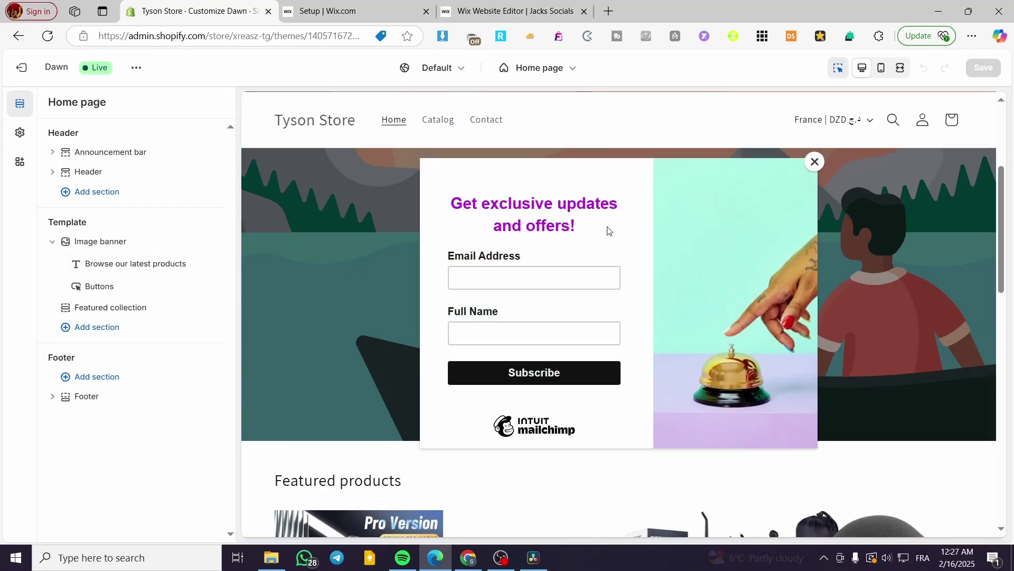
left_click(815, 161)
left_click_drag(123, 153, 63, 114)
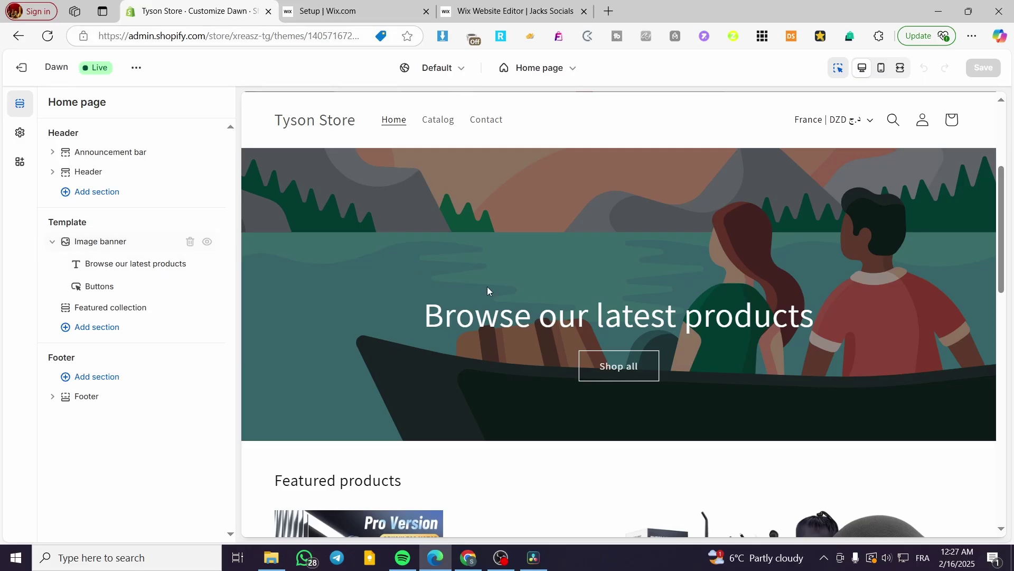
scroll(506, 426, "down", 12)
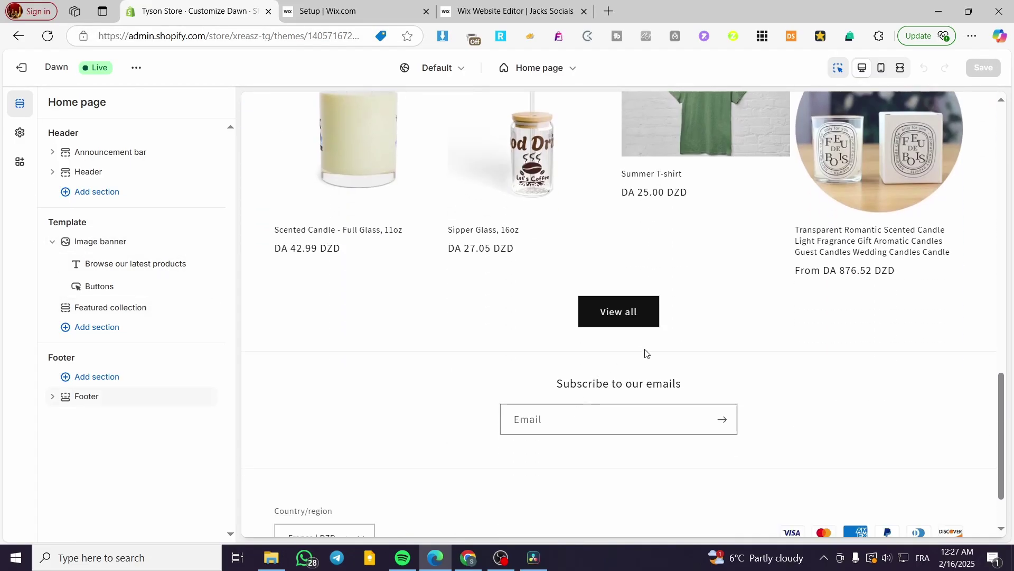
From the Featured collection section, open the Galaxy Adventures Coffee Mug product page.
left_click(104, 308)
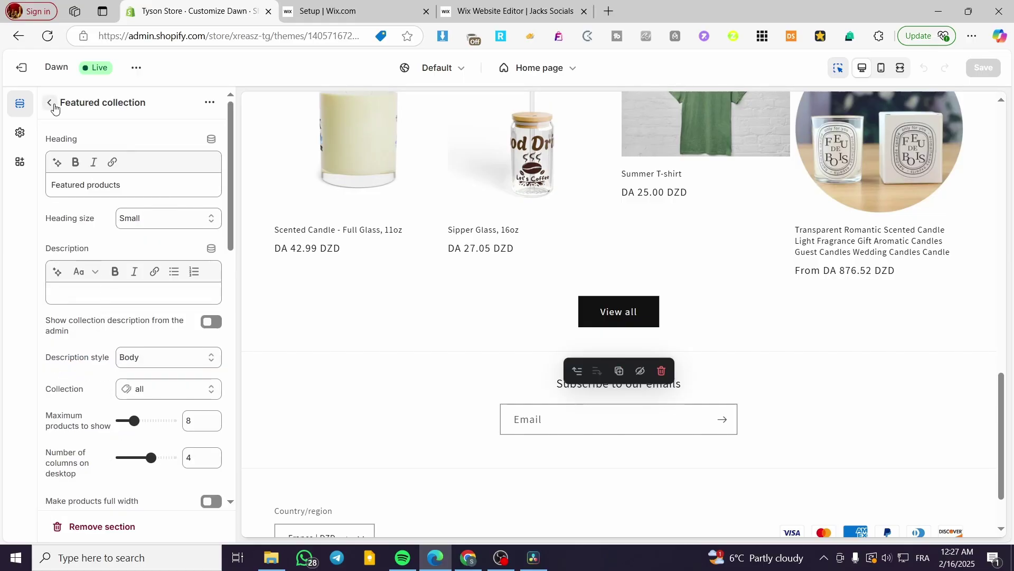
scroll(584, 402, "up", 9)
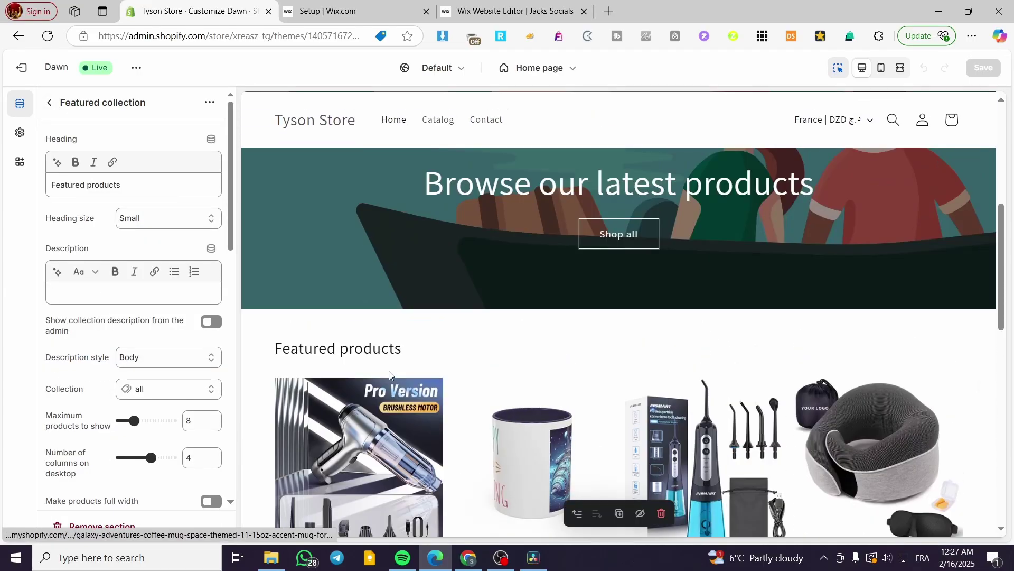
scroll(338, 353, "down", 8)
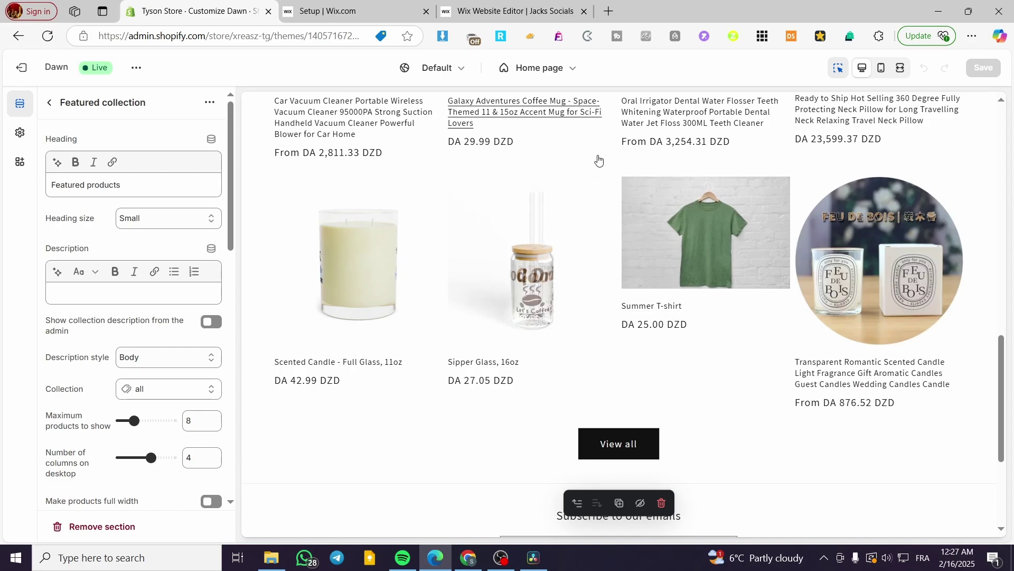
left_click(577, 200)
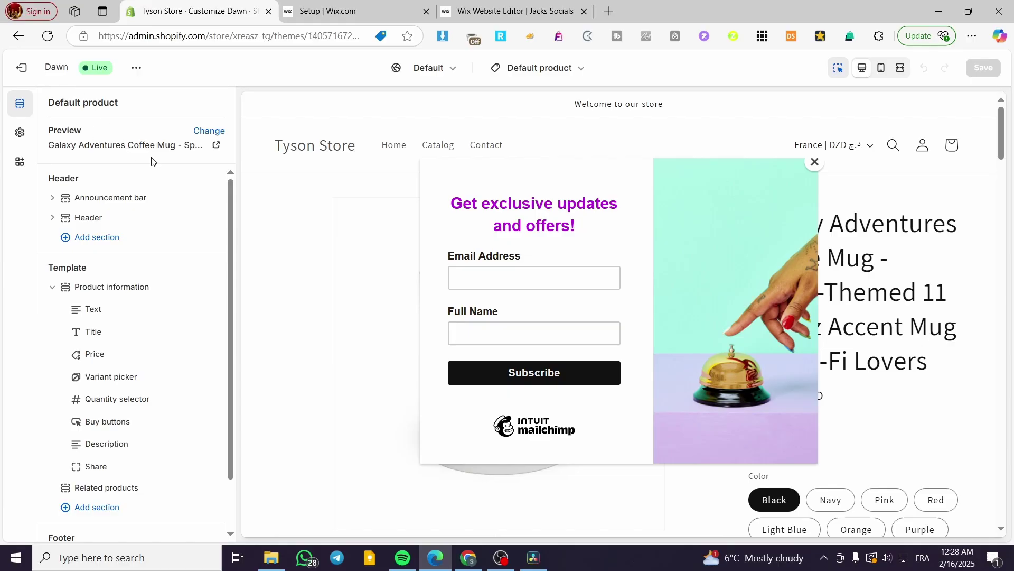
Return to the Dawn editor's home page template and close the signup popup.
left_click(392, 147)
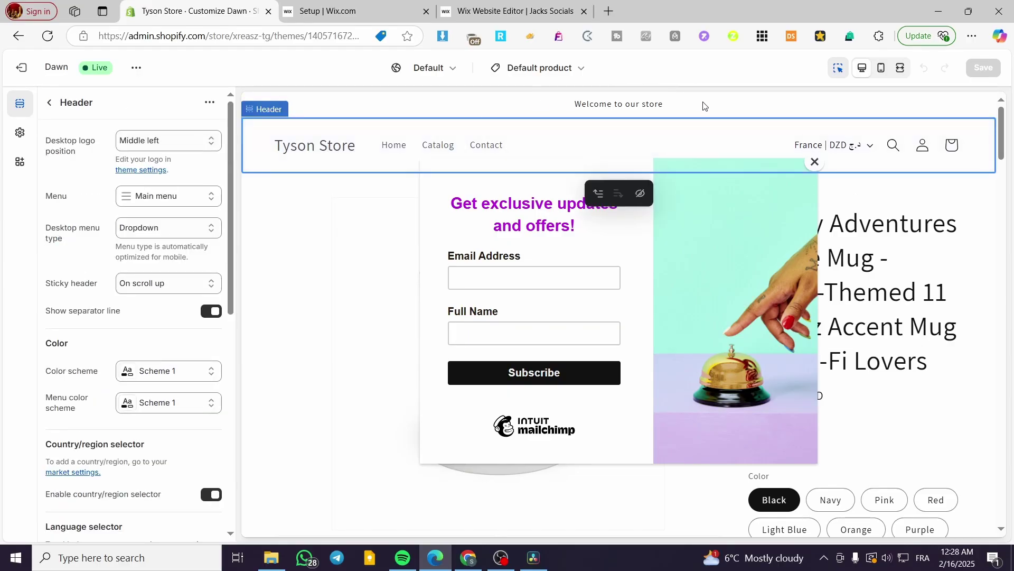
left_click(21, 40)
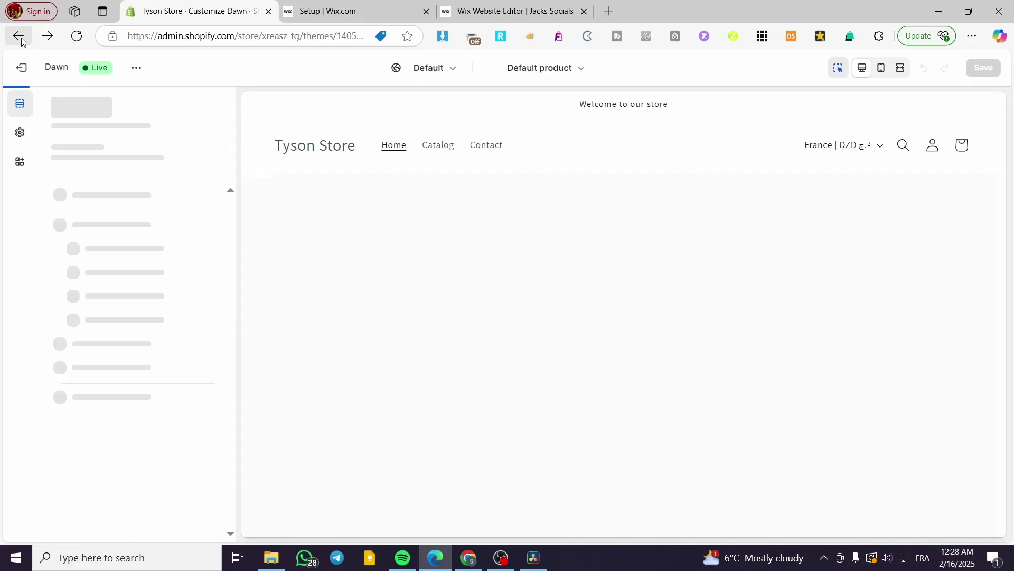
left_click(22, 42)
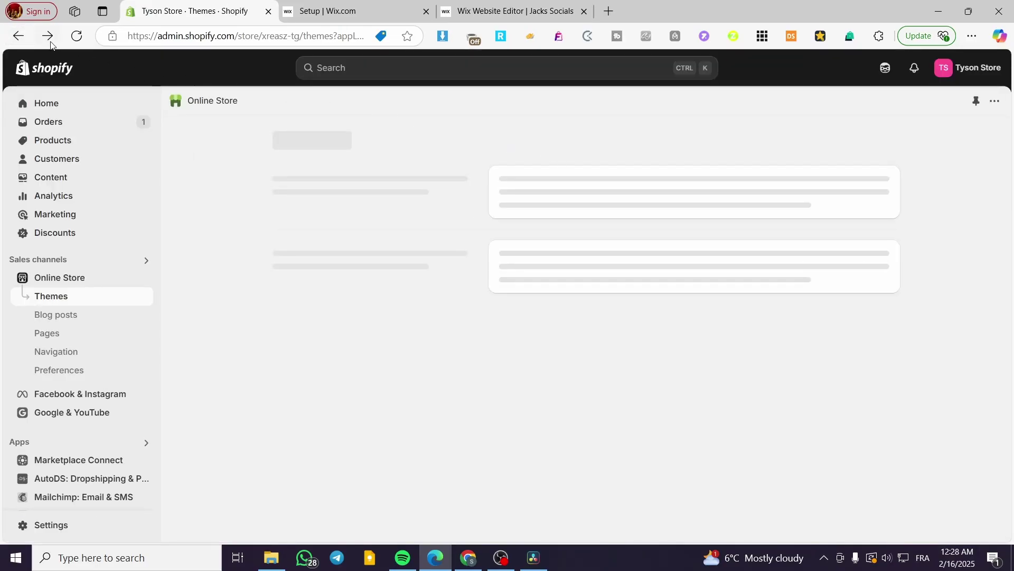
left_click(48, 38)
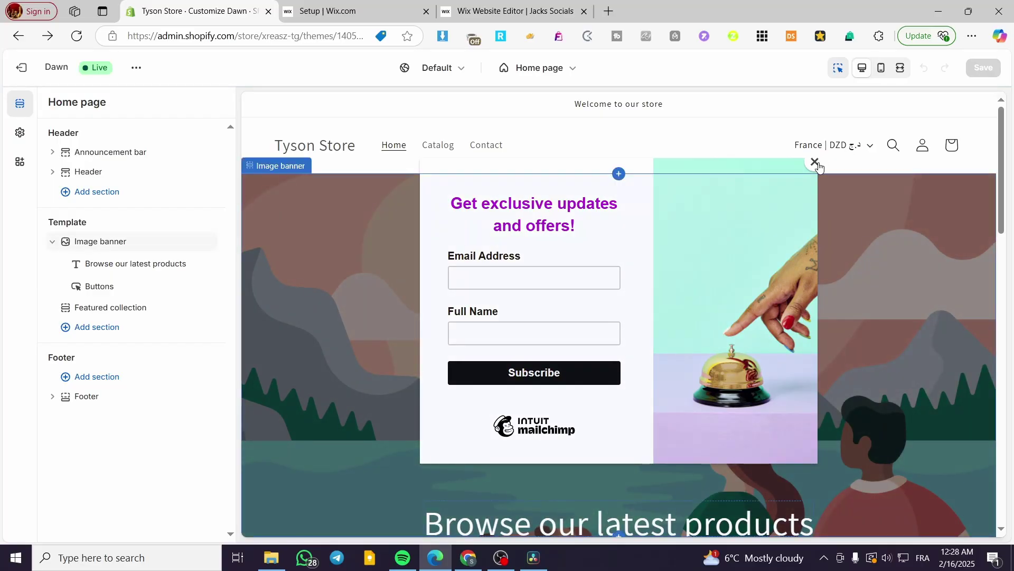
left_click(814, 161)
scroll(635, 386, "down", 8)
scroll(585, 344, "down", 3)
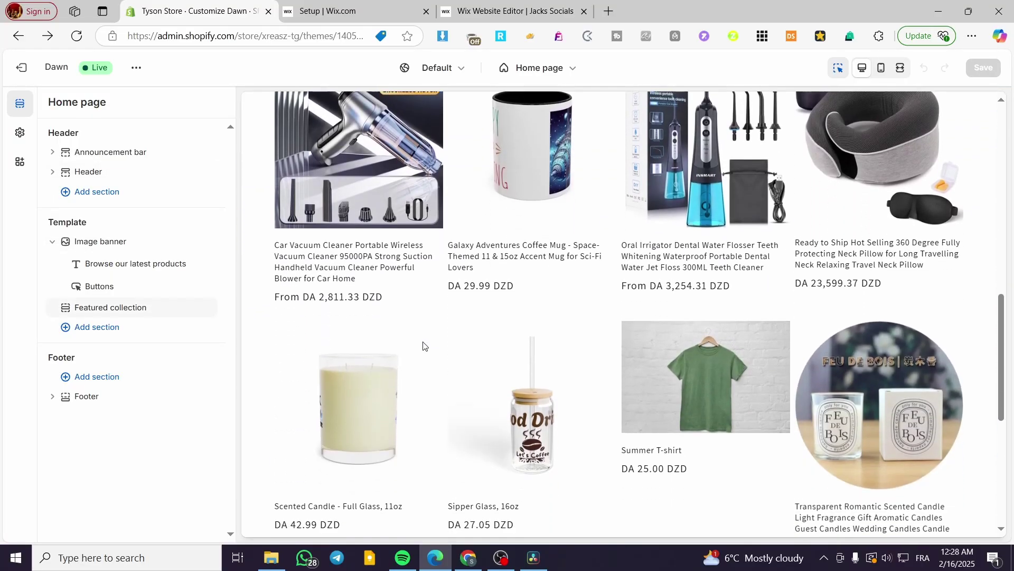
Replace the Featured collection section's collection with the Home page collection.
left_click(116, 308)
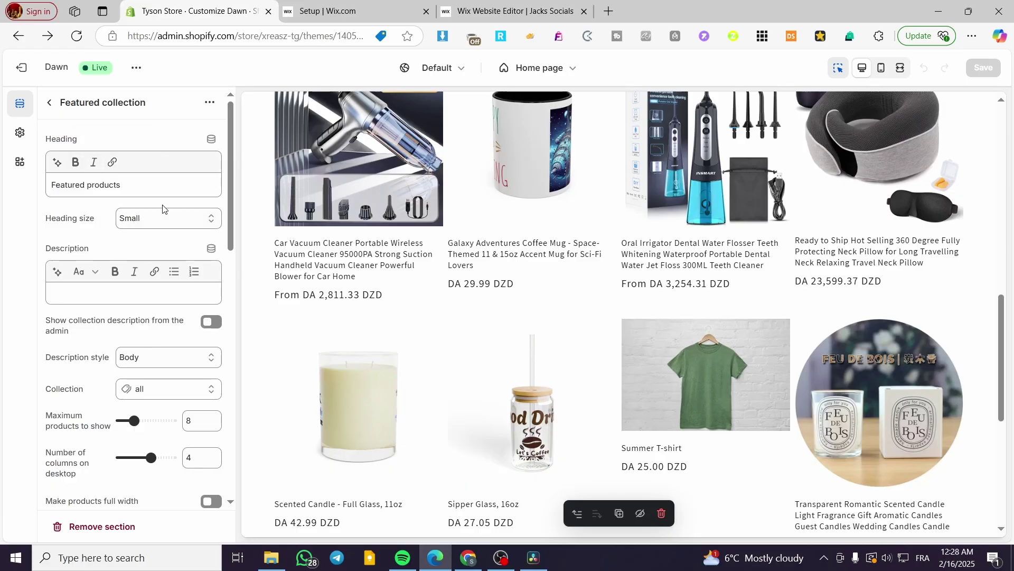
scroll(106, 301, "down", 2)
scroll(104, 294, "up", 2)
scroll(124, 211, "down", 5)
scroll(111, 248, "up", 2)
left_click(127, 261)
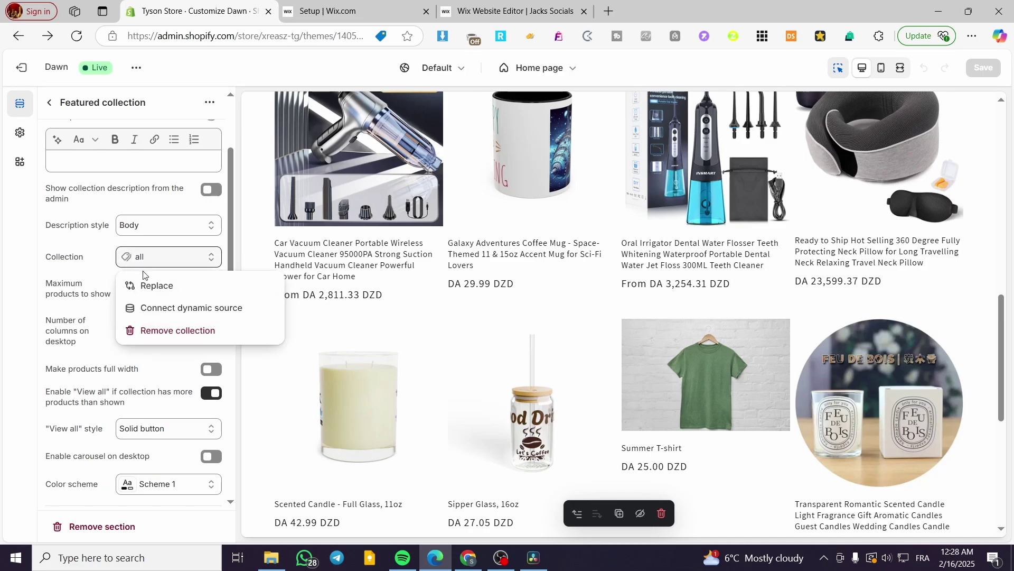
left_click(164, 288)
left_click(111, 207)
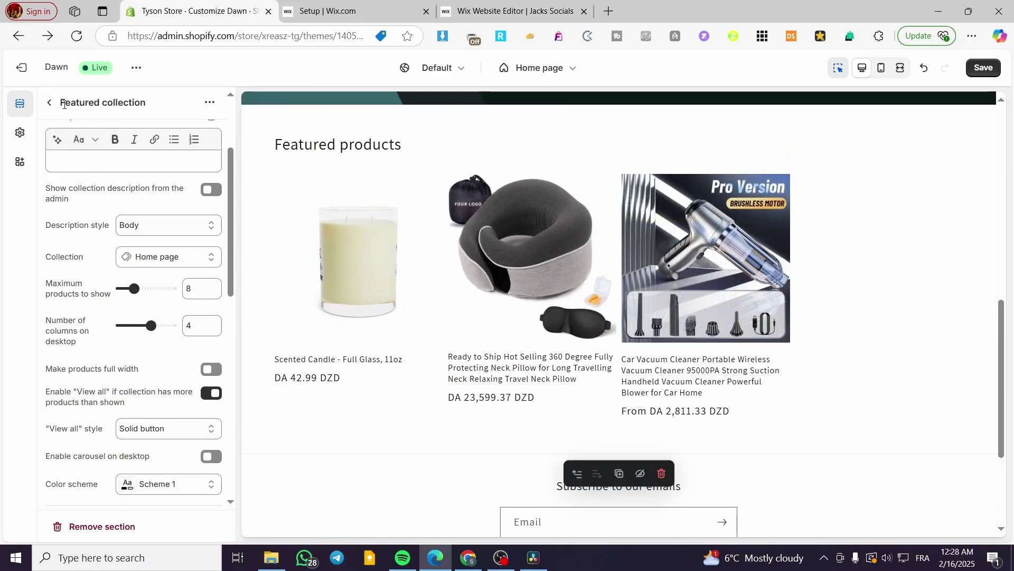
left_click(53, 104)
Add two Collection list sections to the home page, each with three collection blocks.
left_click(110, 330)
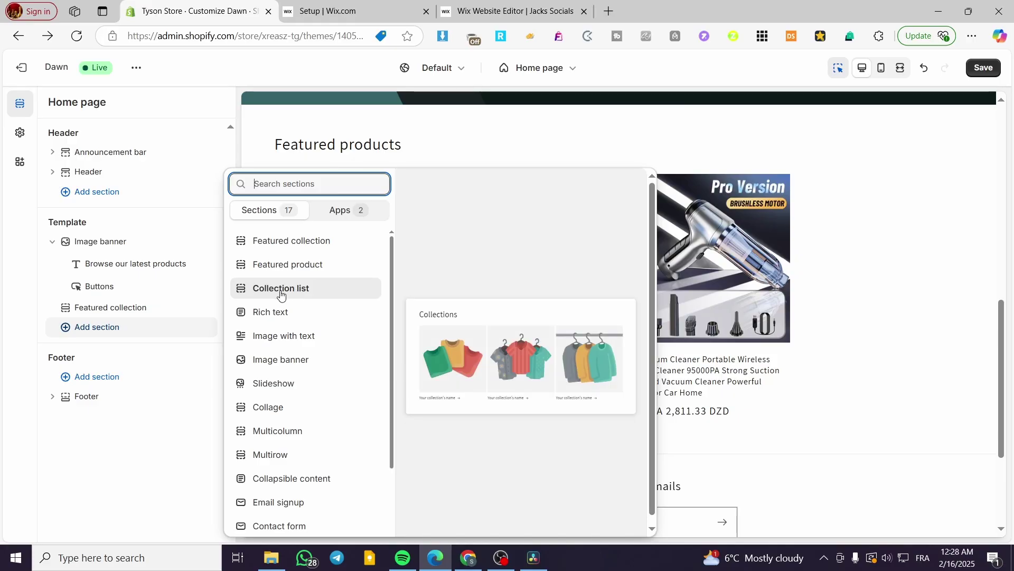
key("Escape")
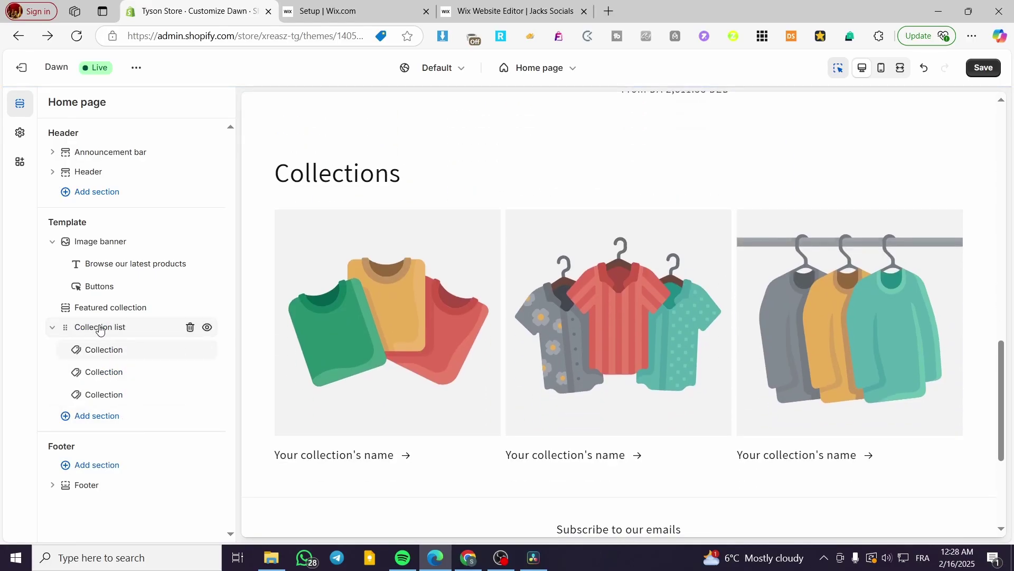
left_click(95, 418)
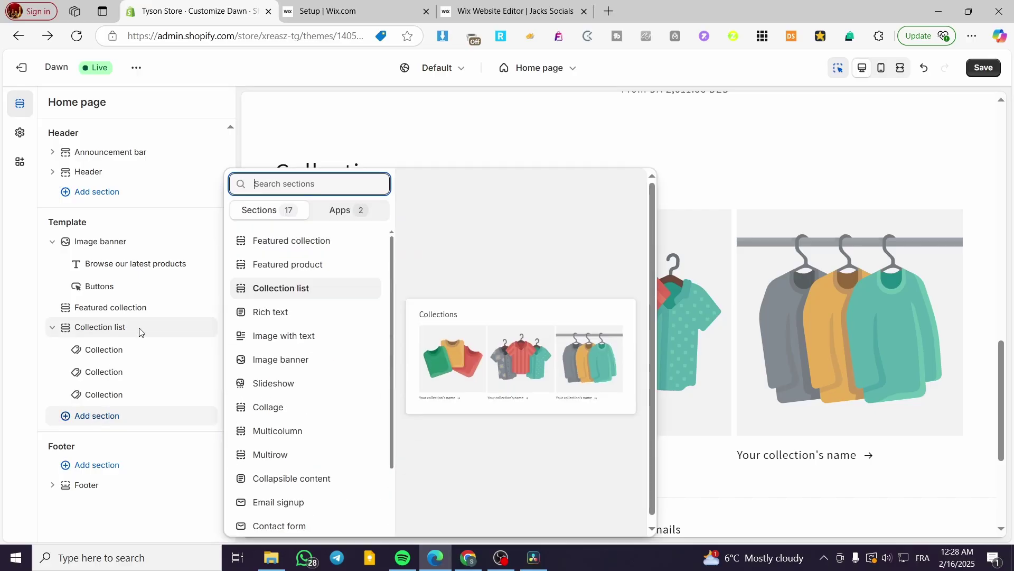
left_click(301, 288)
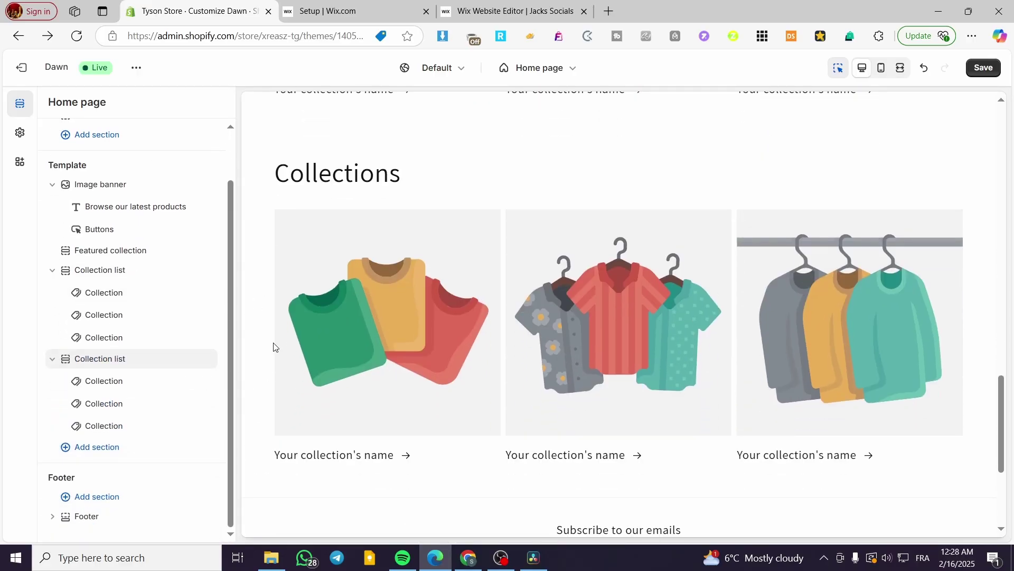
scroll(346, 414, "down", 4)
scroll(469, 378, "up", 2)
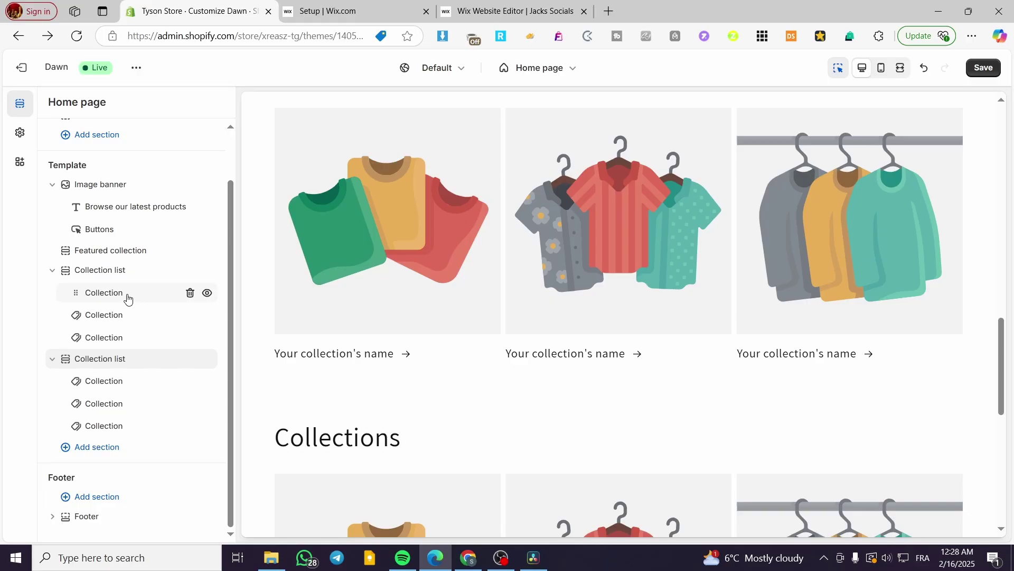
left_click_drag(65, 275, 53, 366)
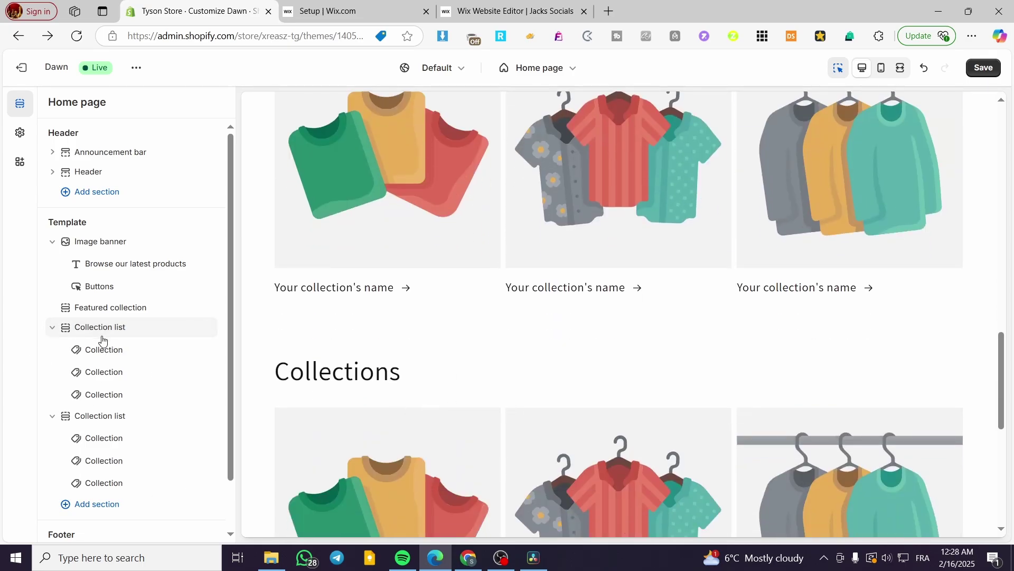
Change the first Collection list heading to 'Winter Collections'.
left_click(105, 329)
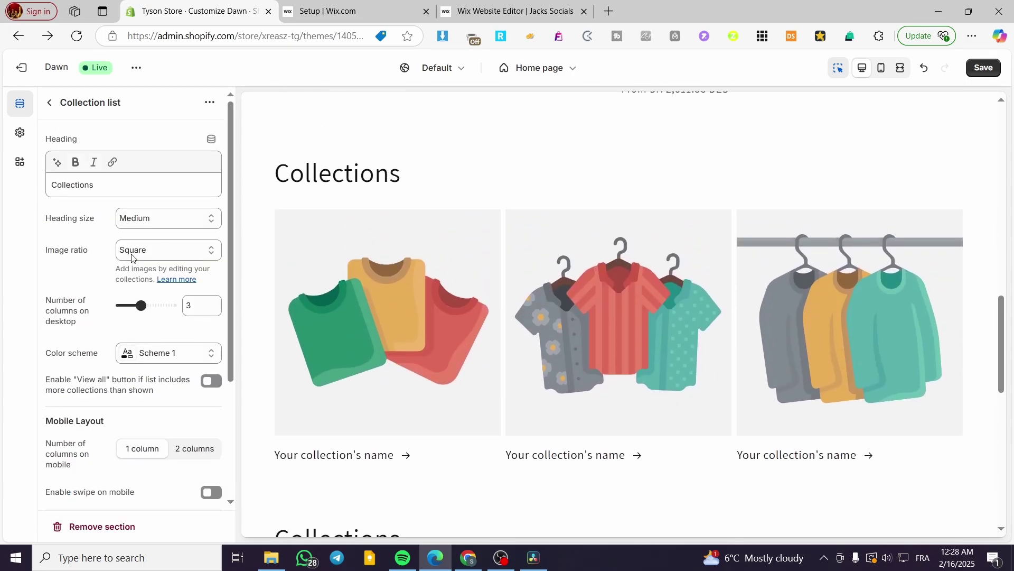
left_click(116, 180)
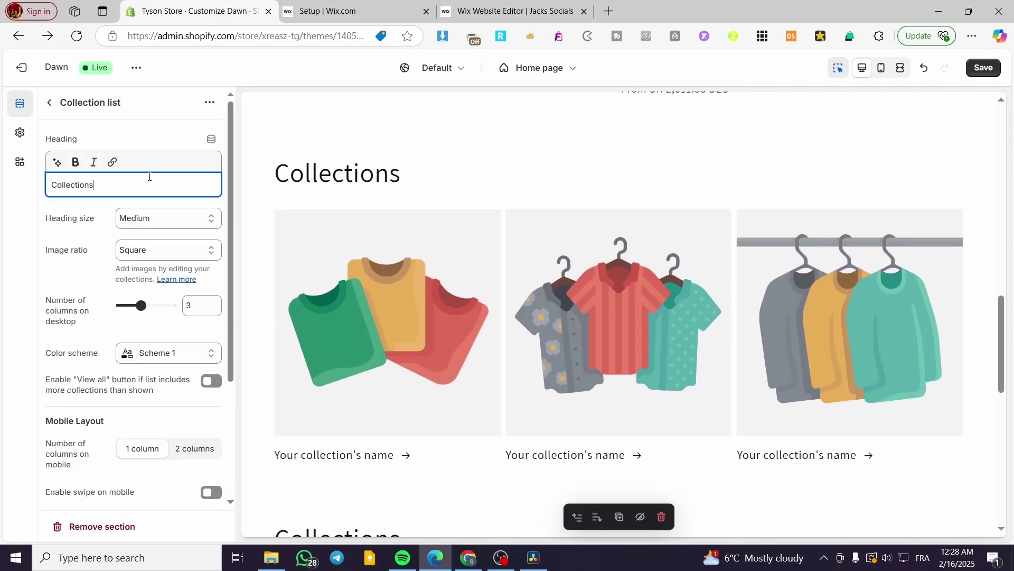
left_click(53, 185)
type("Winter")
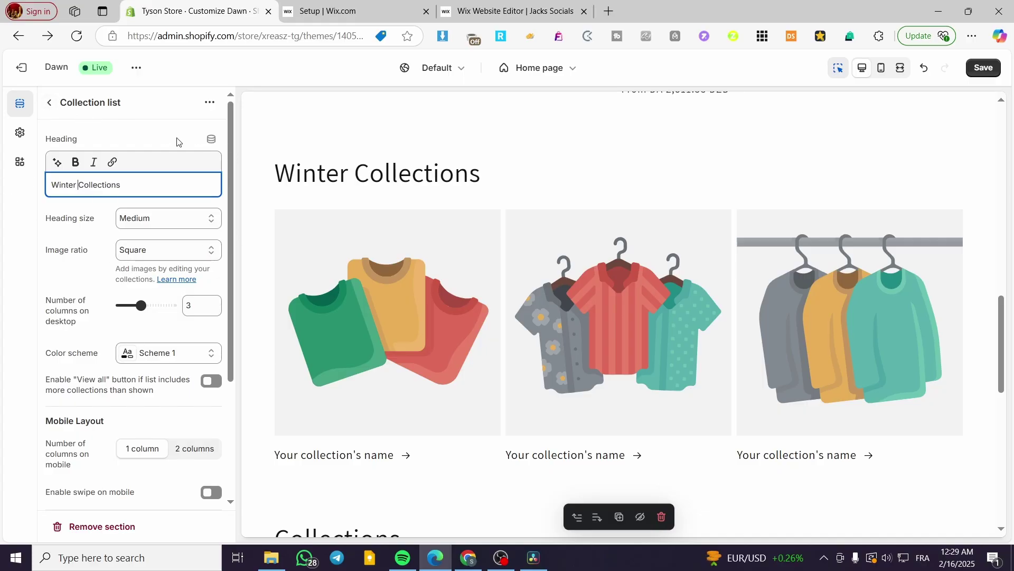
left_click(49, 102)
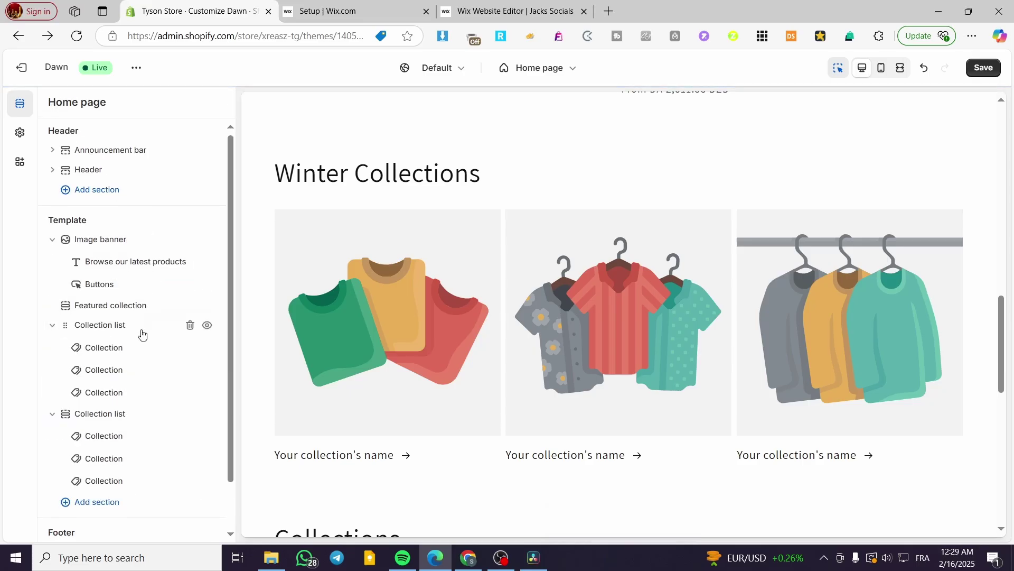
Change the second Collection list heading to 'Freezing Collections'.
scroll(132, 365, "down", 1)
left_click(120, 358)
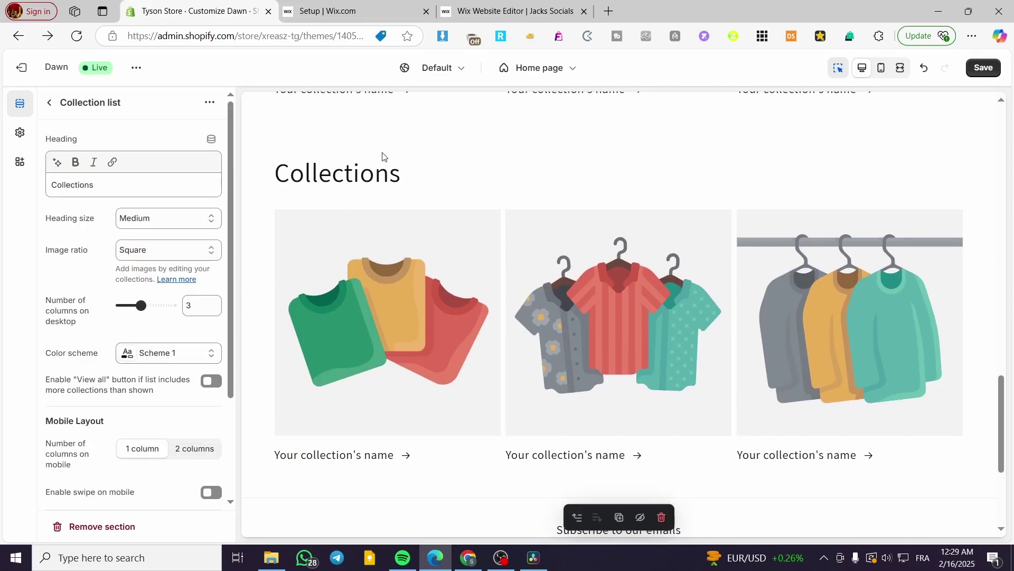
left_click(154, 176)
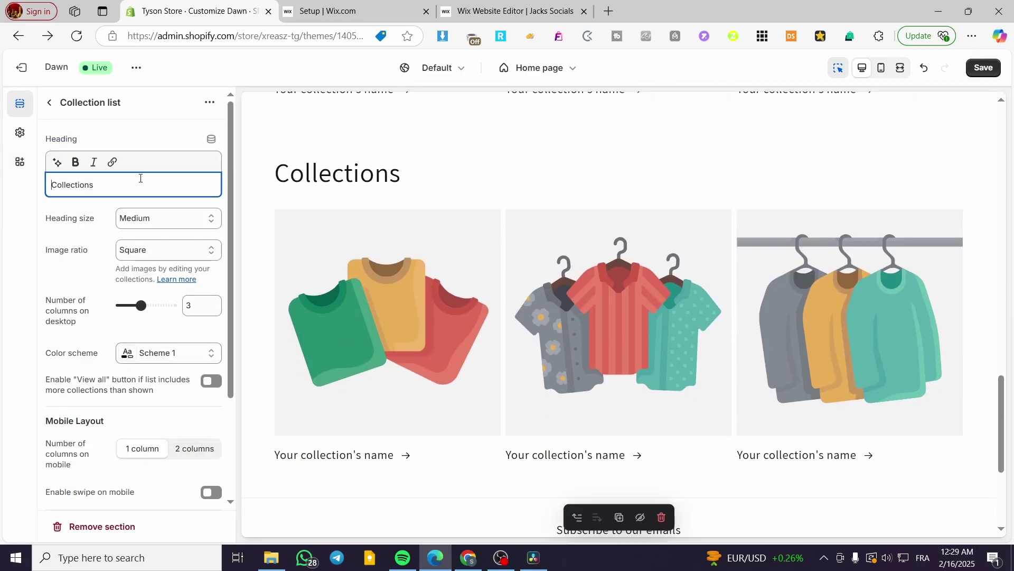
type("Frost")
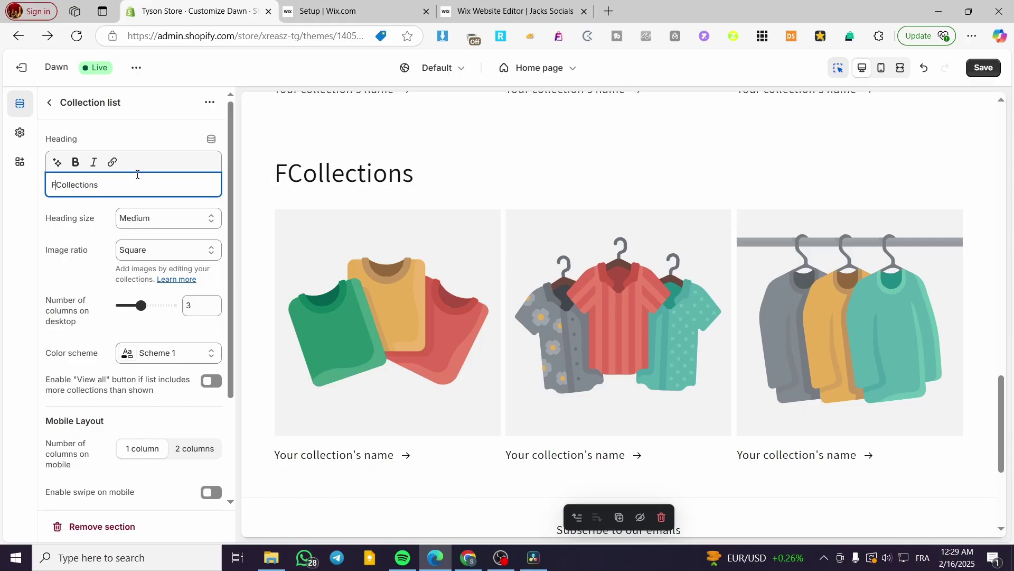
key("BackSpace")
key("BackSpace")
key("BackSpace")
key("BackSpace")
key("BackSpace")
type("reez")
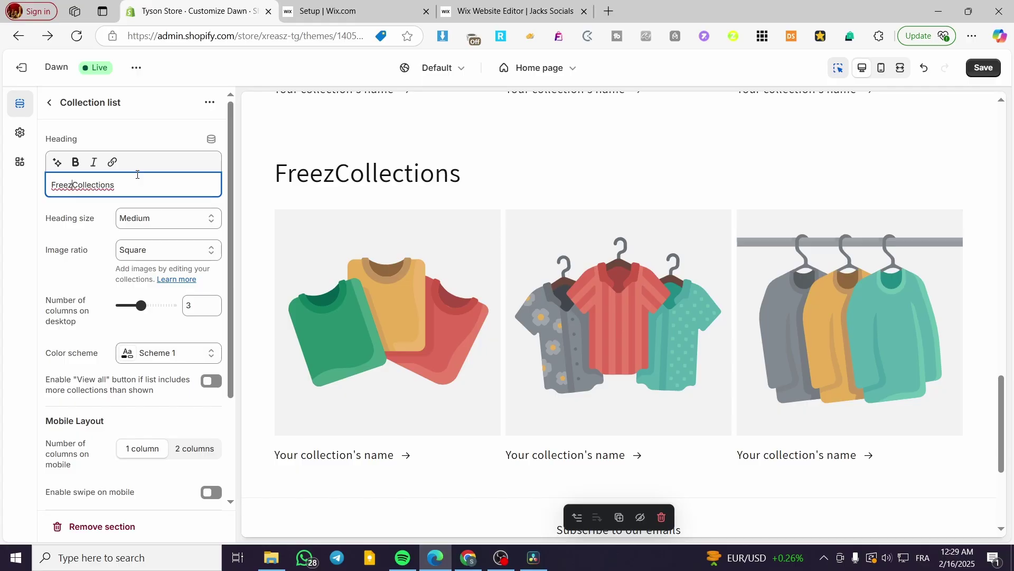
type("ing")
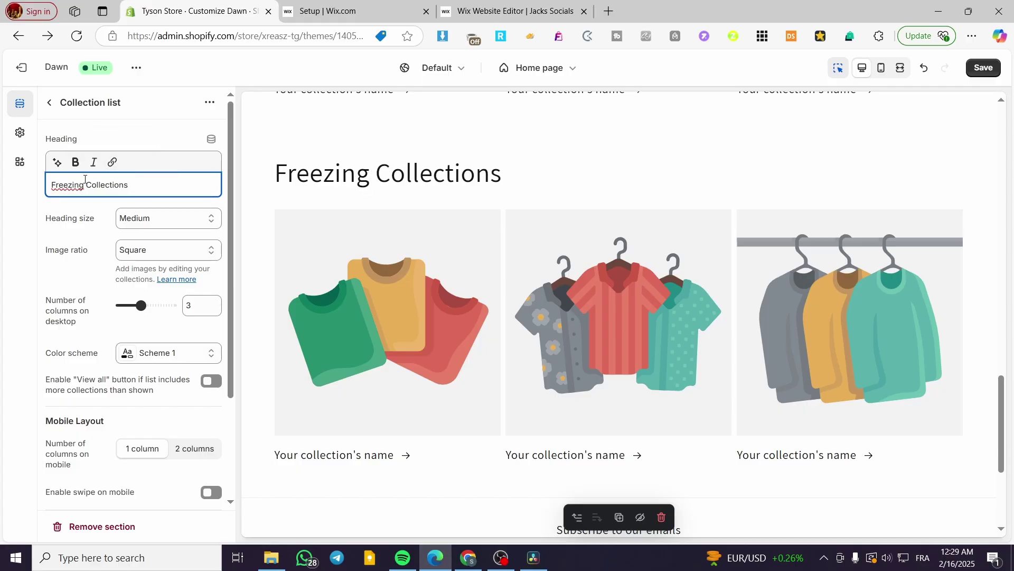
left_click(53, 104)
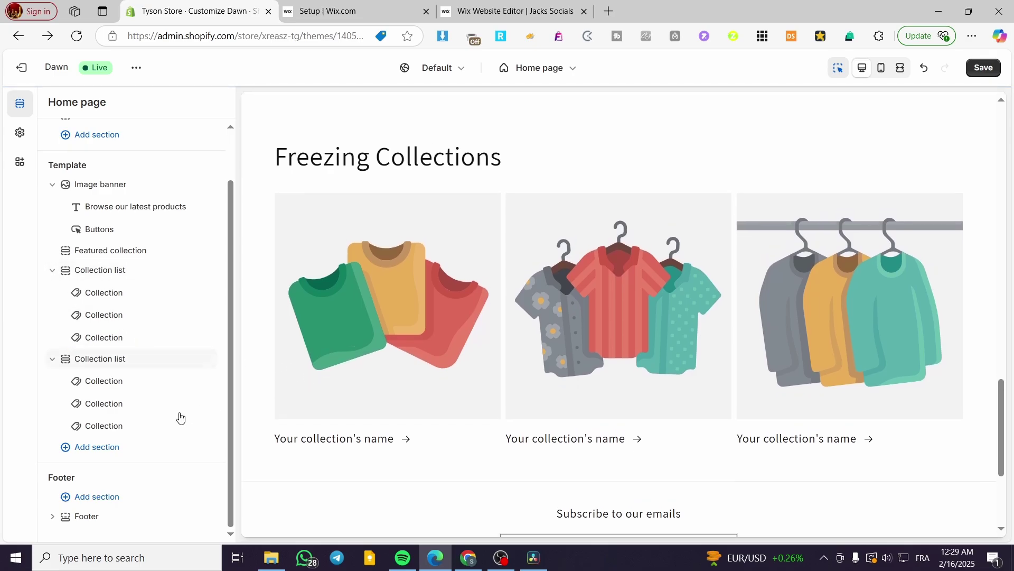
scroll(159, 407, "up", 1)
From the first Winter Collections block, start a new collection titled 'Freeze'.
left_click(113, 353)
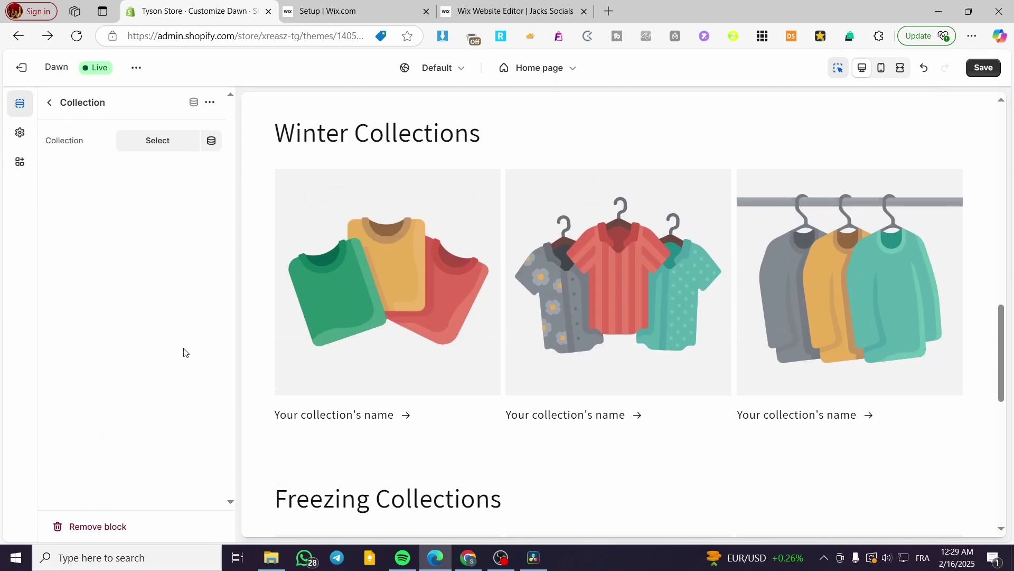
left_click(175, 143)
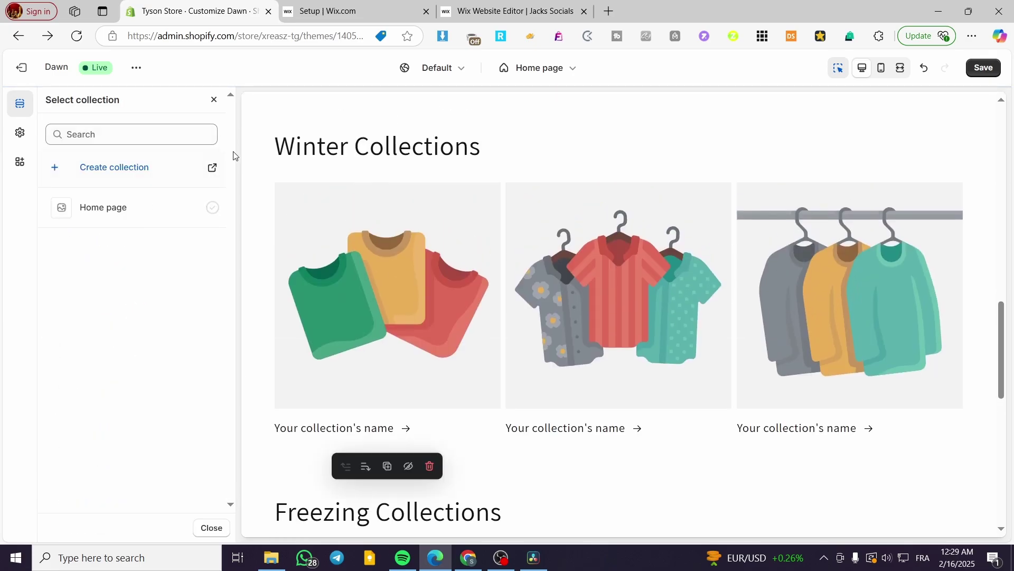
left_click(119, 177)
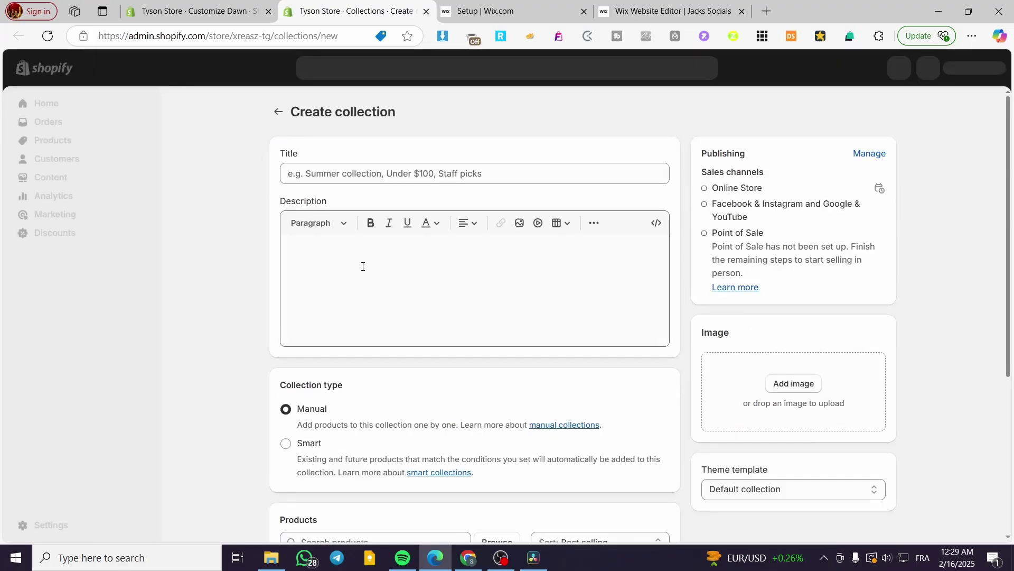
left_click(351, 177)
type("Freeze")
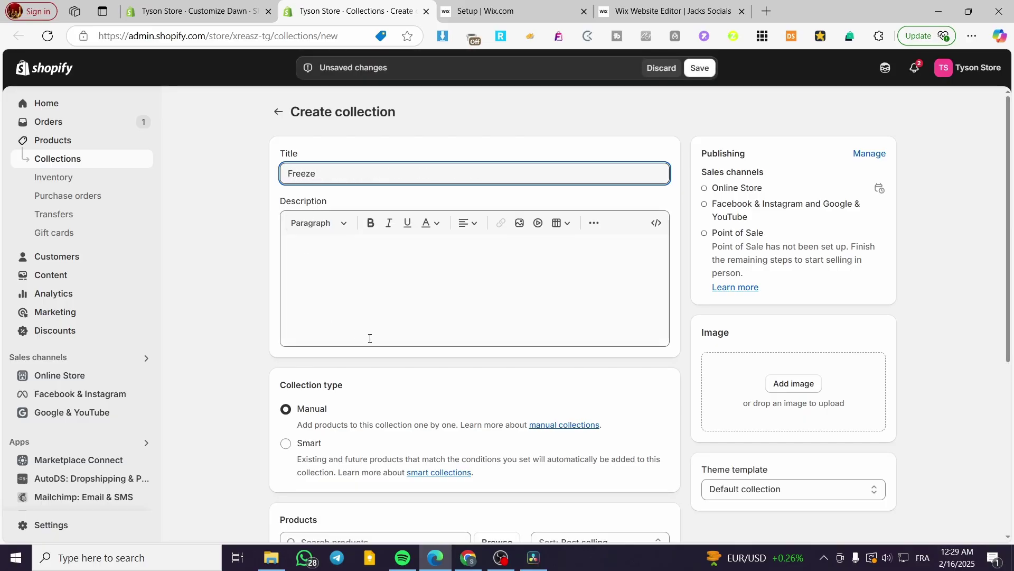
Add three products, including Car Vacuum Cleaner and Galaxy Adventures Coffee Mug, and save the Freeze collection.
scroll(338, 322, "down", 3)
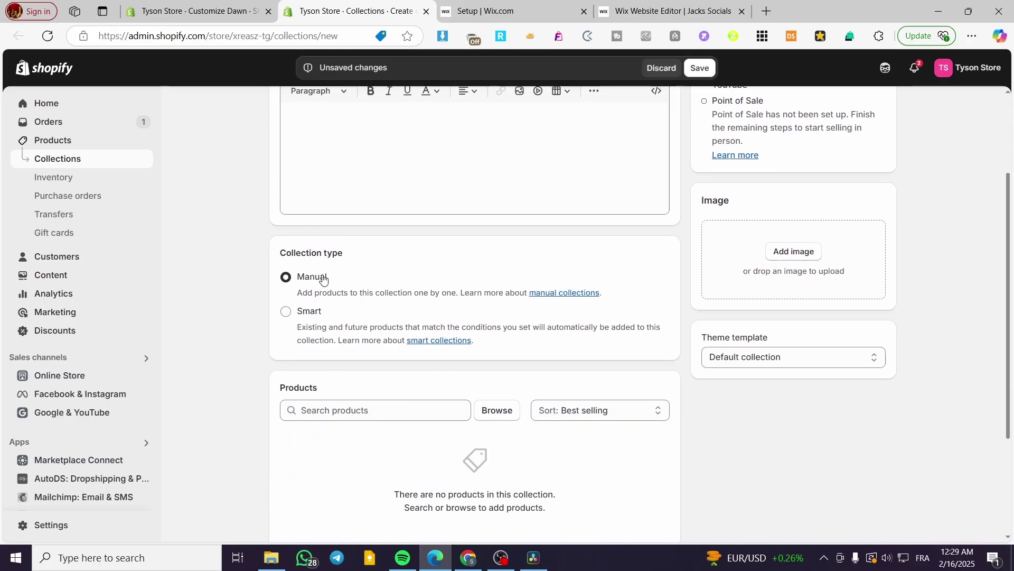
scroll(493, 361, "down", 3)
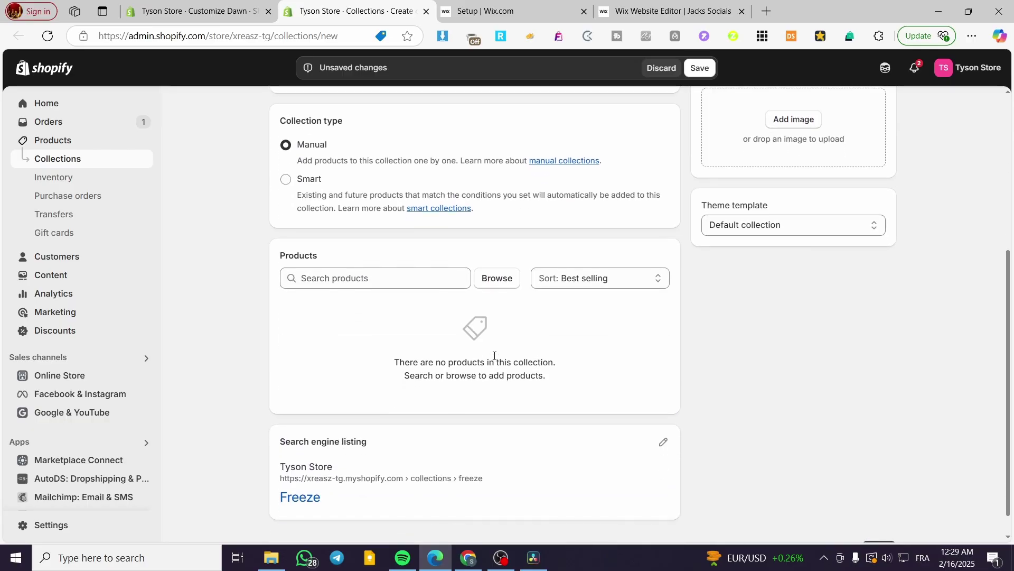
left_click(496, 278)
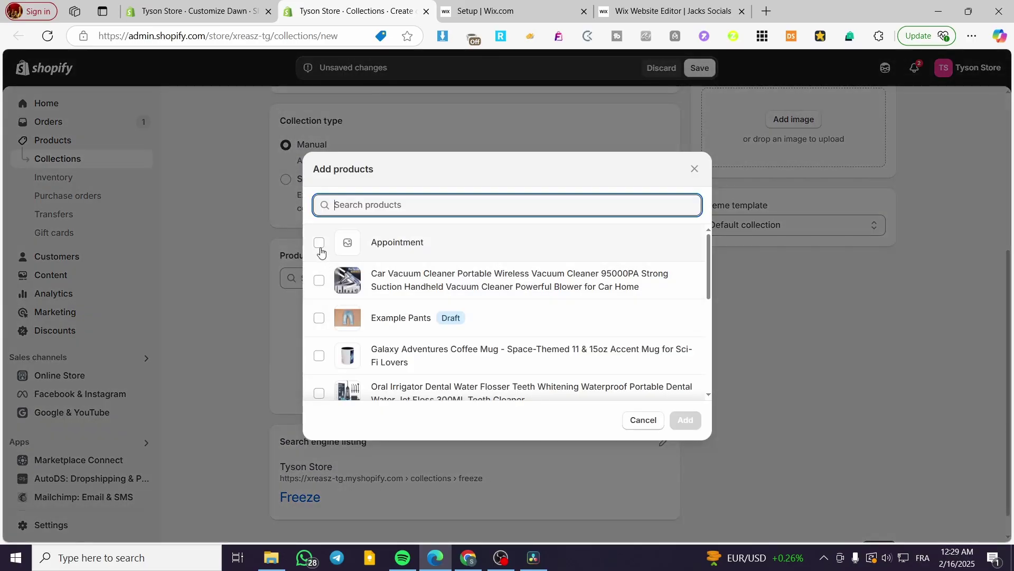
left_click(320, 281)
left_click(319, 355)
scroll(394, 360, "down", 1)
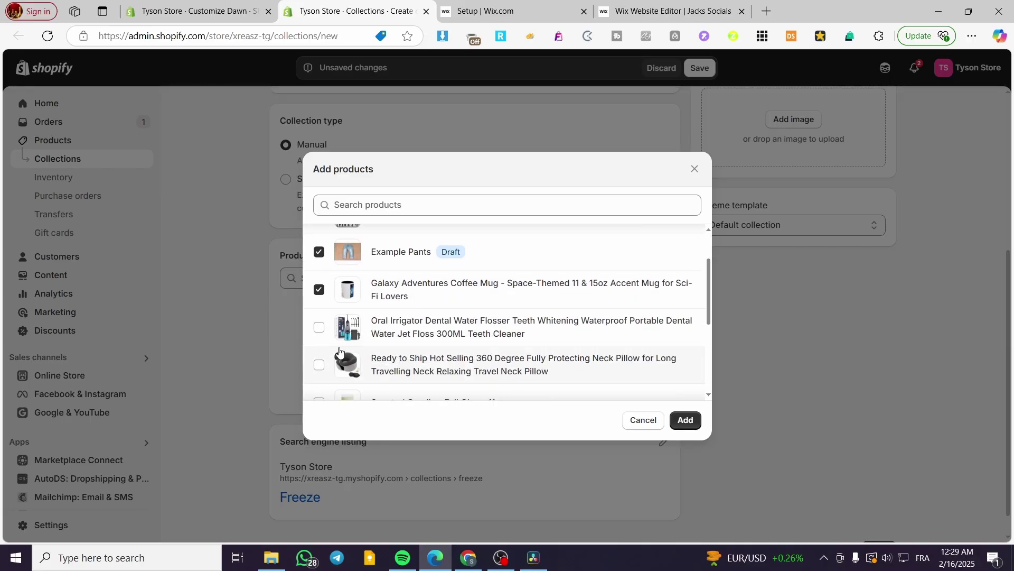
left_click(685, 419)
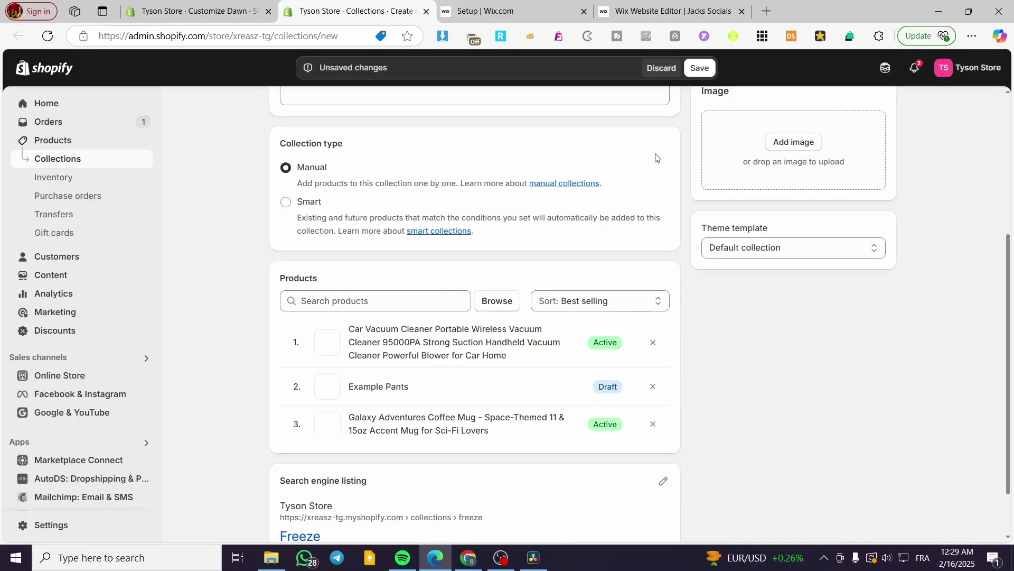
left_click(700, 67)
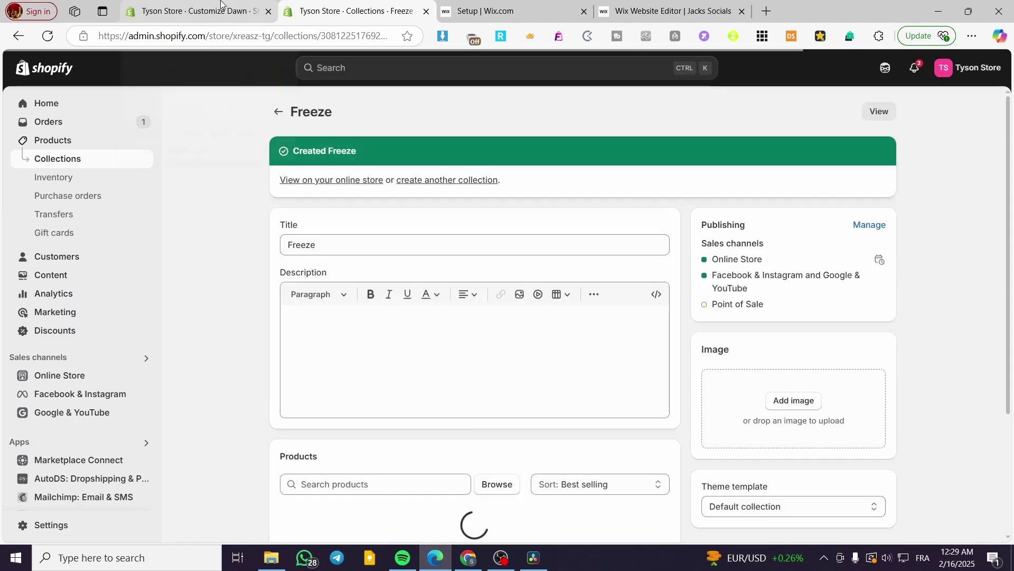
left_click(55, 163)
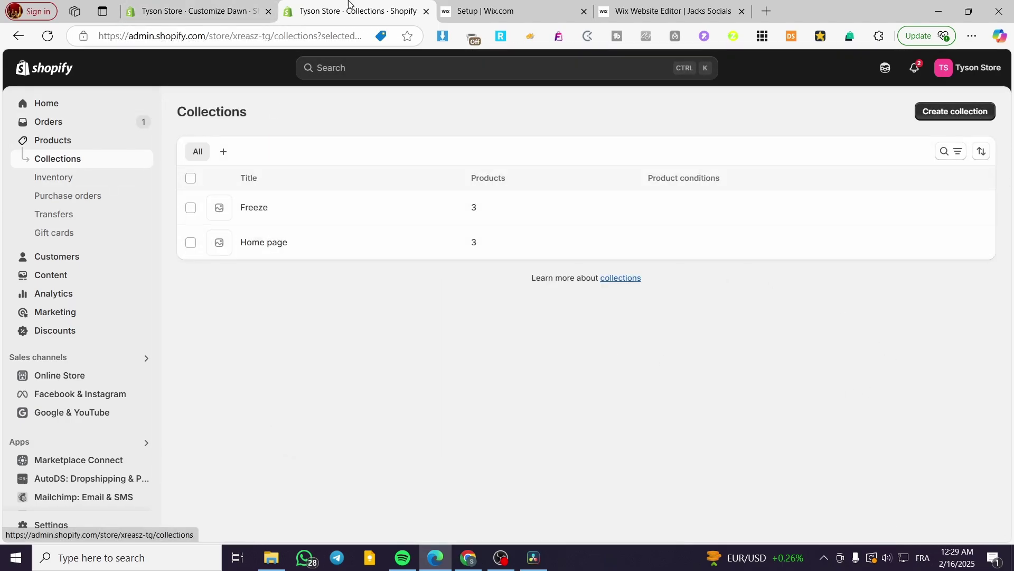
left_click(203, 4)
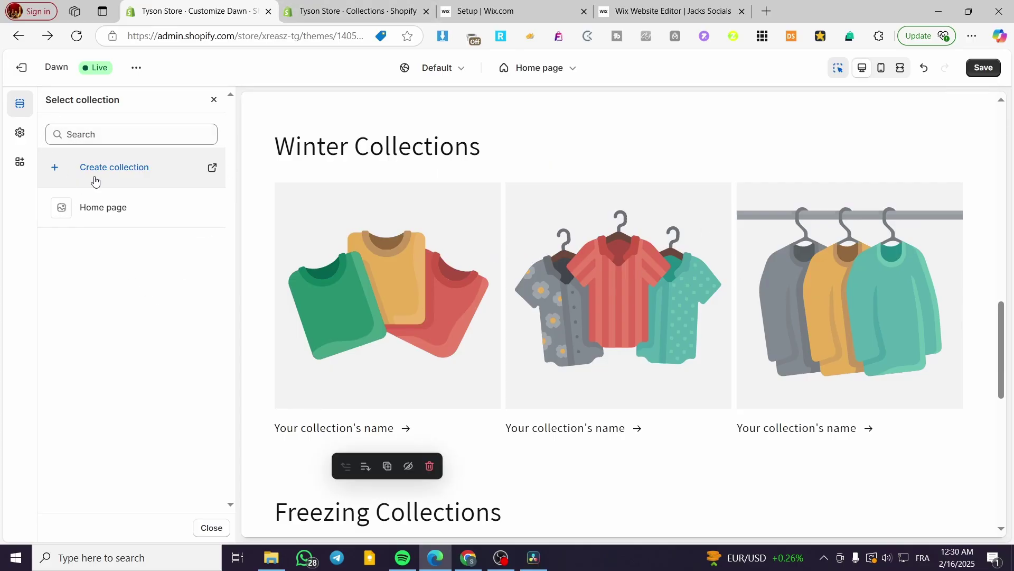
Reload the theme editor so the Freeze collection appears, and dismiss the signup popup.
left_click(213, 100)
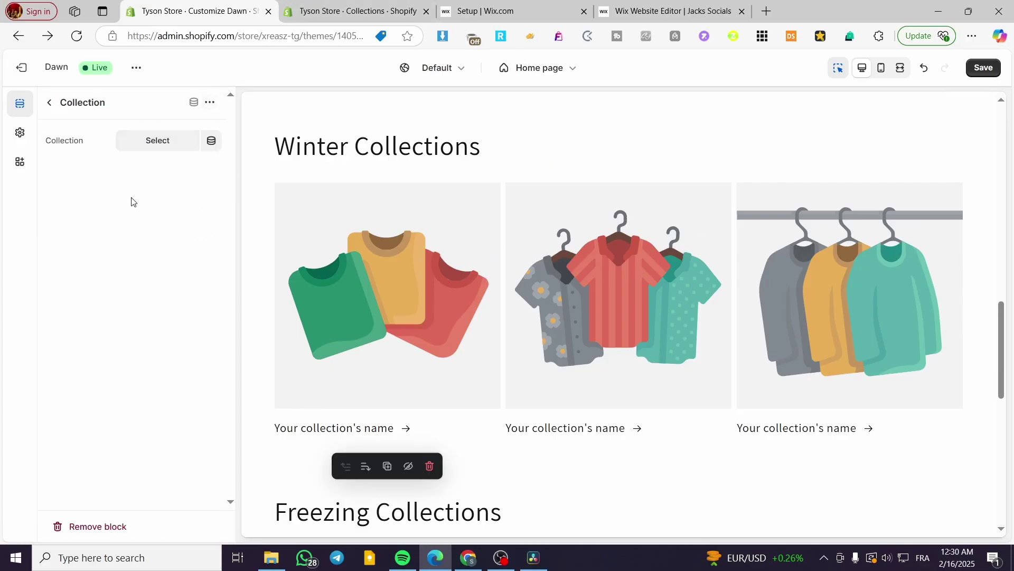
left_click(185, 132)
left_click(214, 100)
left_click(76, 36)
key("Return")
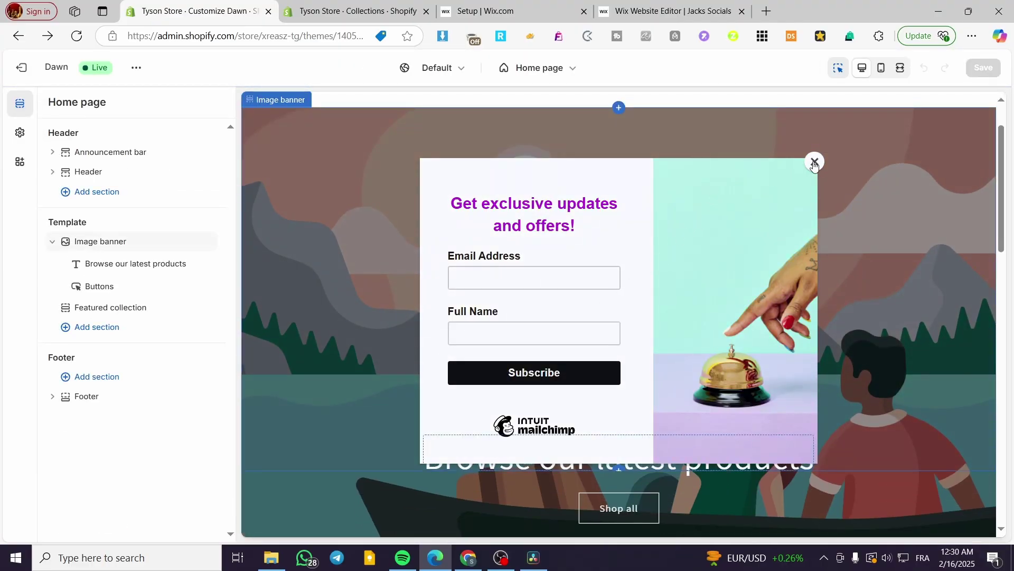
left_click(814, 162)
Add two new Collection list sections to the home page template.
left_click(75, 328)
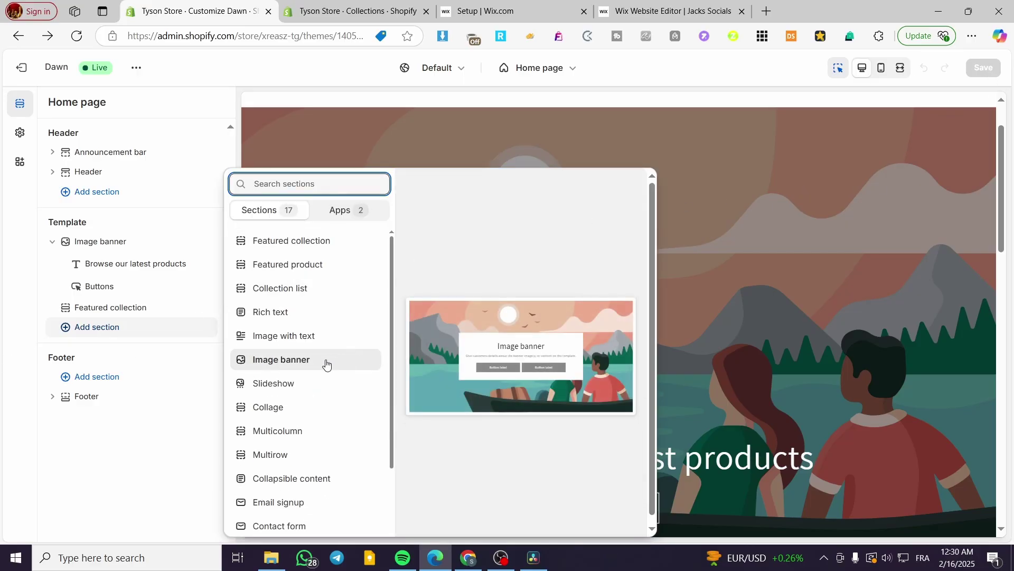
left_click(115, 374)
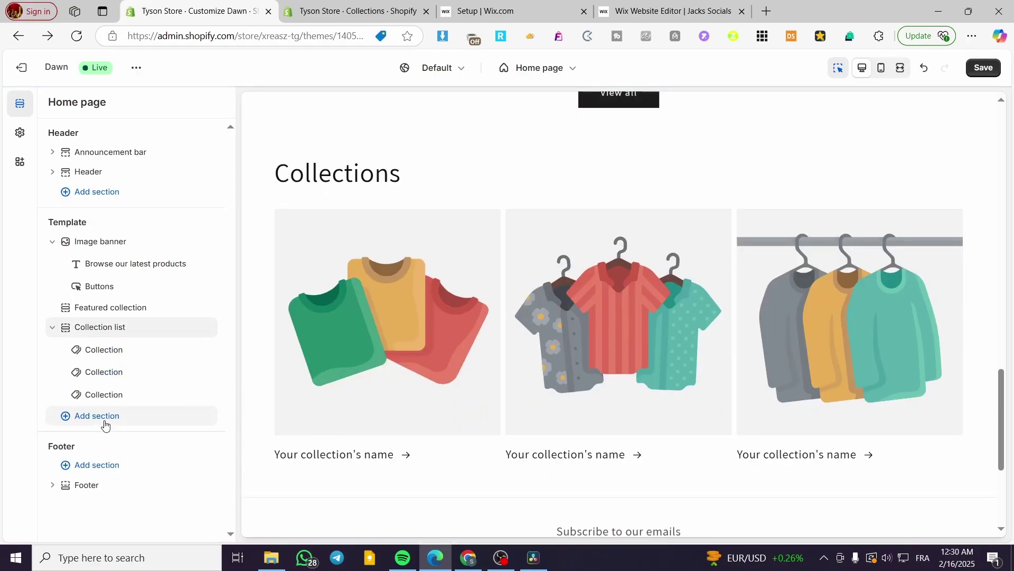
left_click(100, 417)
left_click(305, 289)
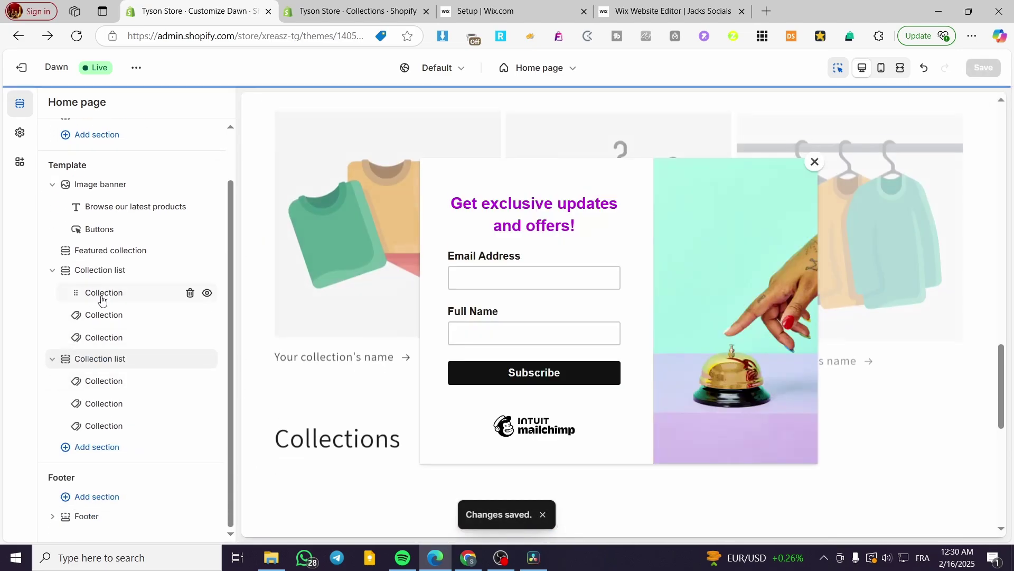
Assign the Freeze collection to the first block of the first Collection list.
left_click(94, 294)
left_click(815, 161)
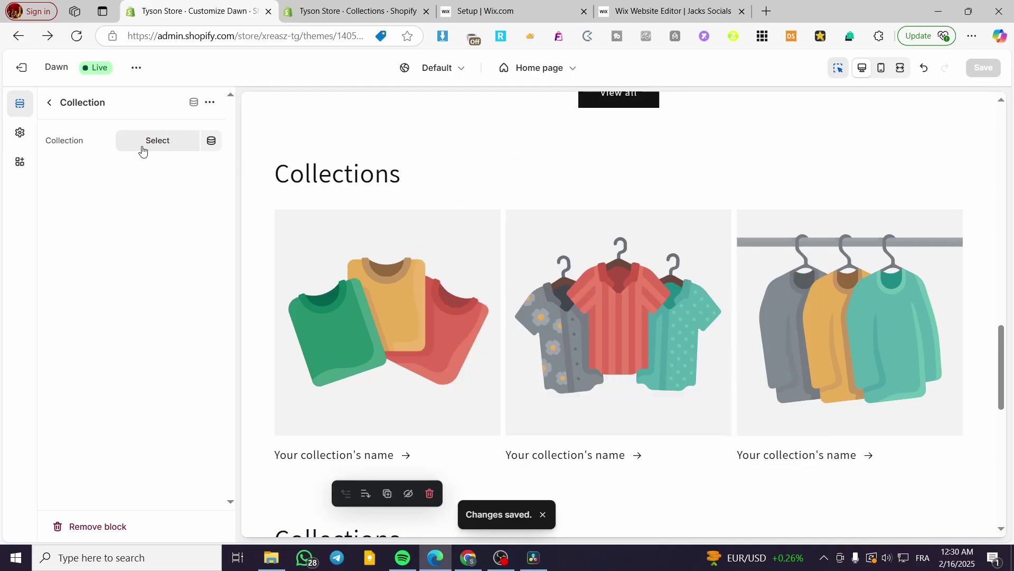
left_click(140, 150)
left_click(98, 218)
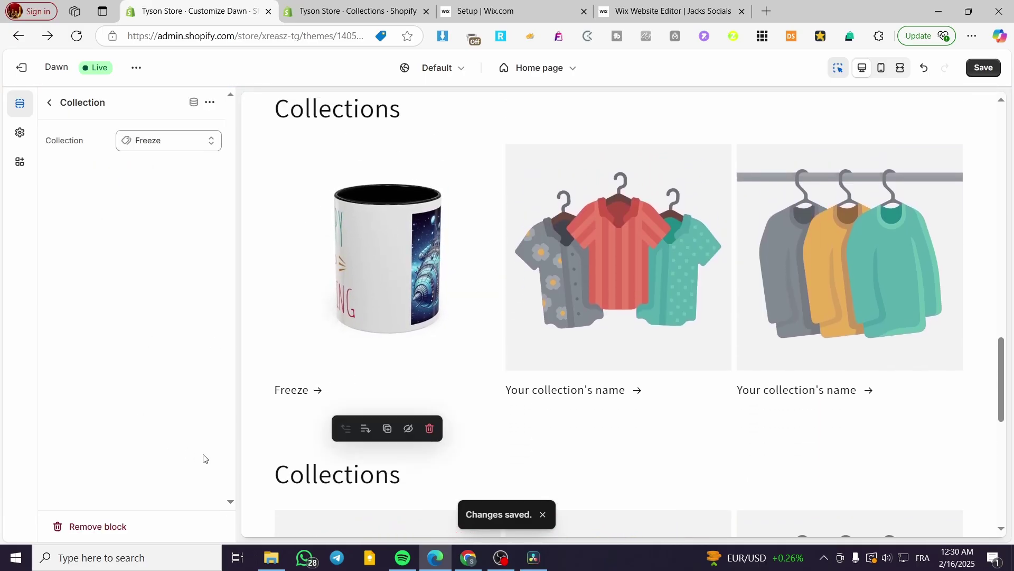
left_click(50, 102)
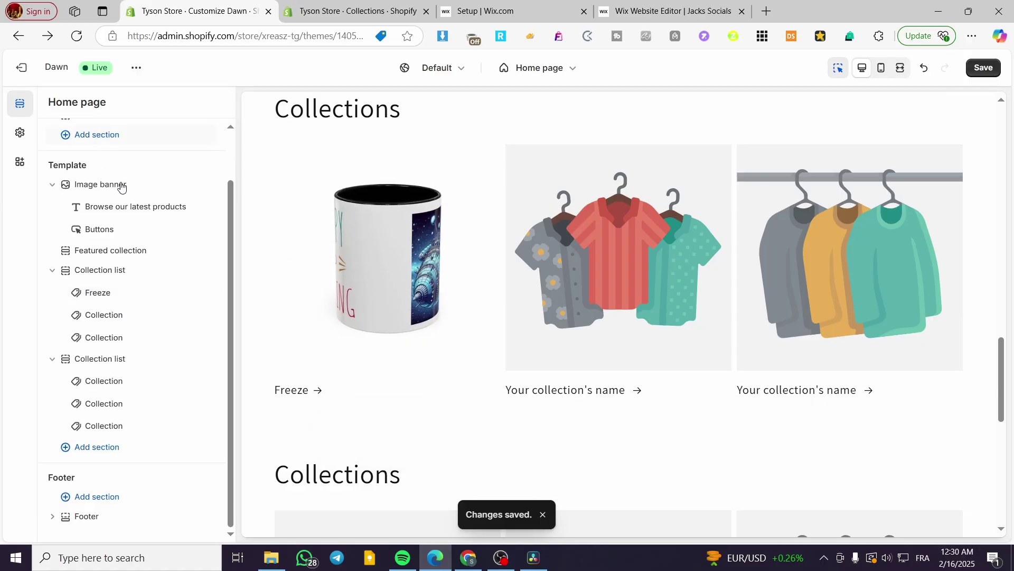
Add another collection block to that list and set it to the Home page collection.
left_click(140, 326)
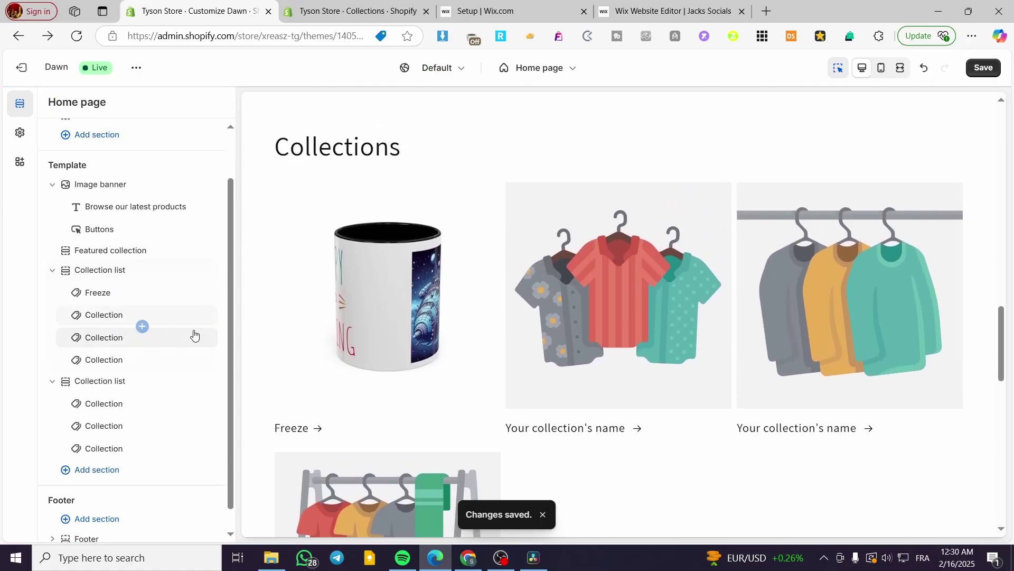
left_click(104, 316)
left_click(151, 139)
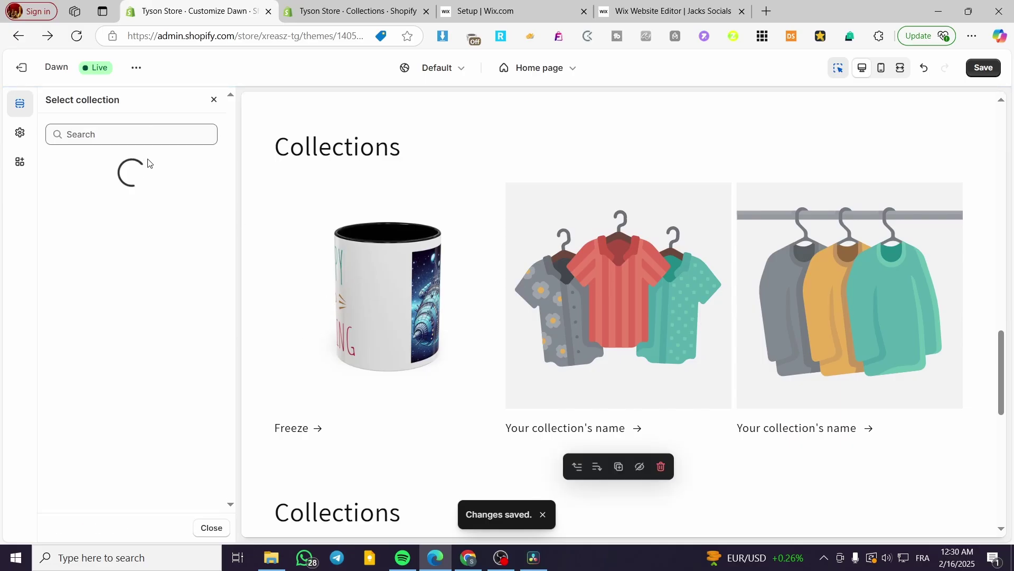
left_click(96, 210)
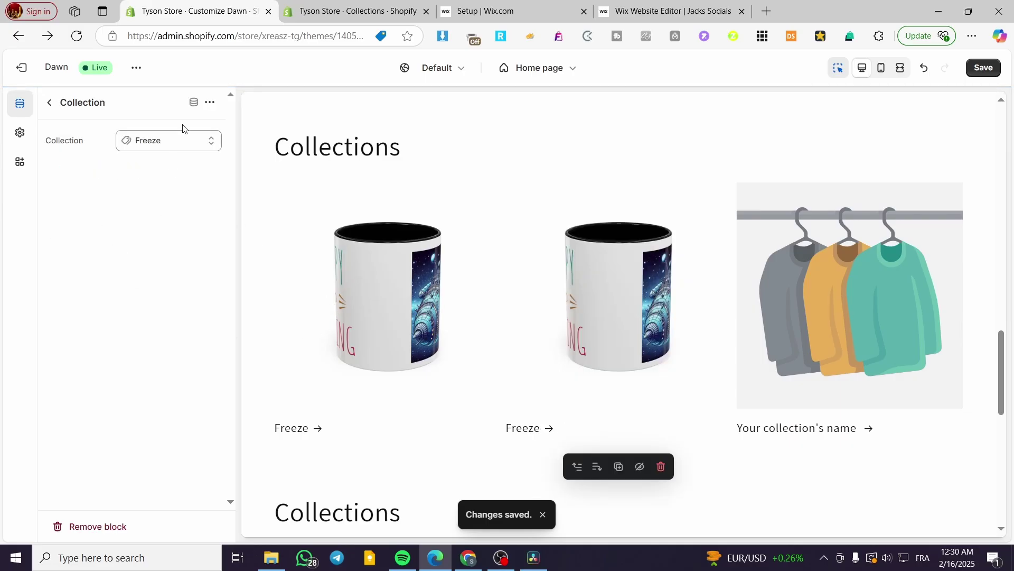
left_click(176, 145)
left_click(143, 146)
left_click(137, 146)
left_click(144, 168)
left_click(95, 247)
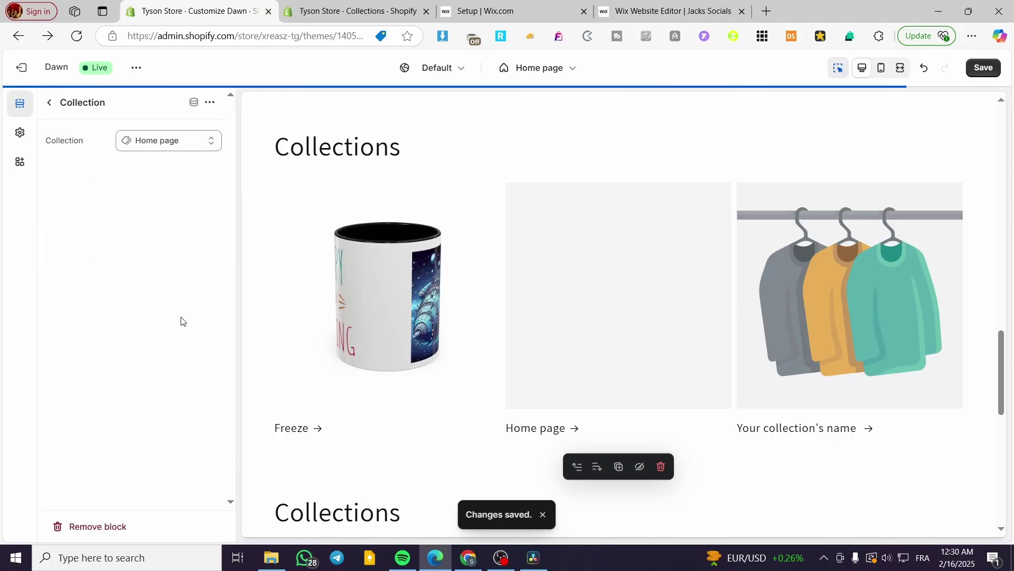
left_click(50, 103)
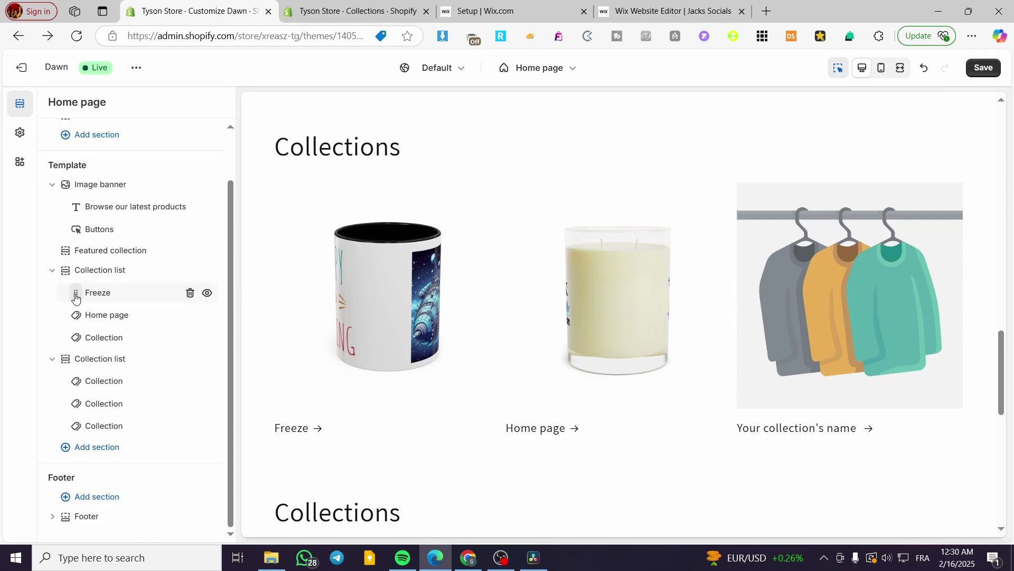
Reorder the list's blocks so Freeze stays first, followed by Home page.
left_click_drag(76, 296, 73, 315)
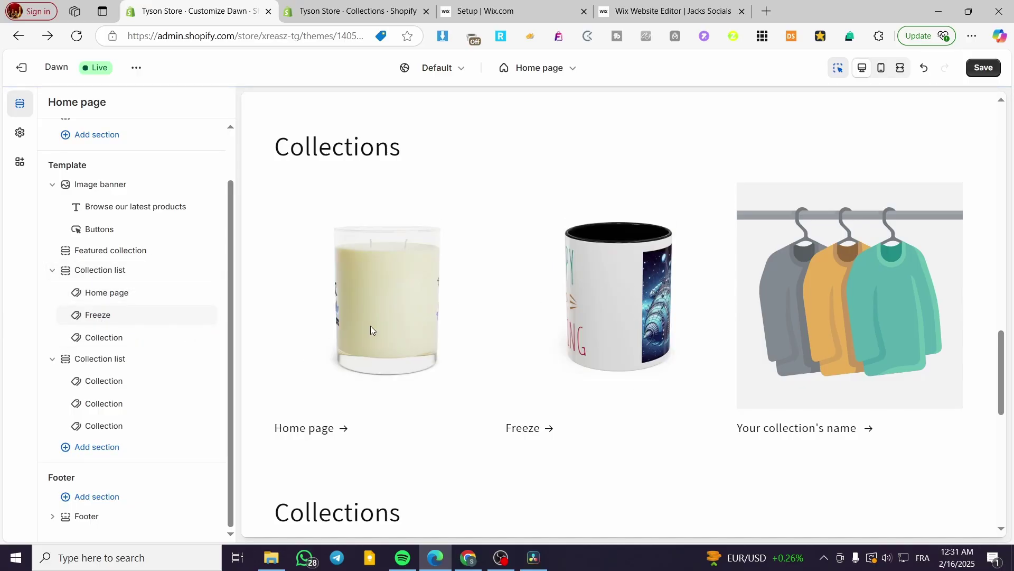
left_click_drag(75, 318, 80, 374)
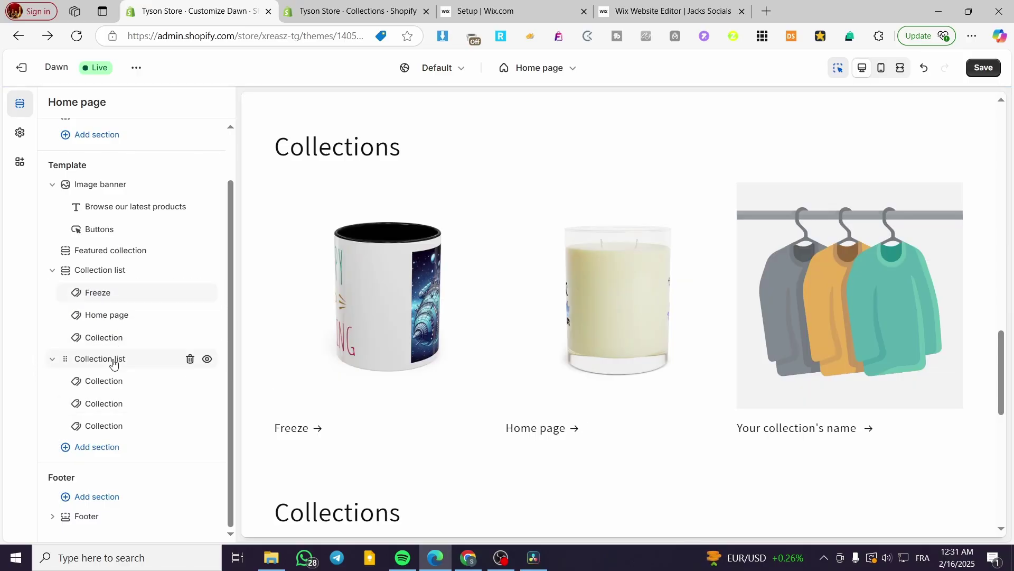
left_click(113, 360)
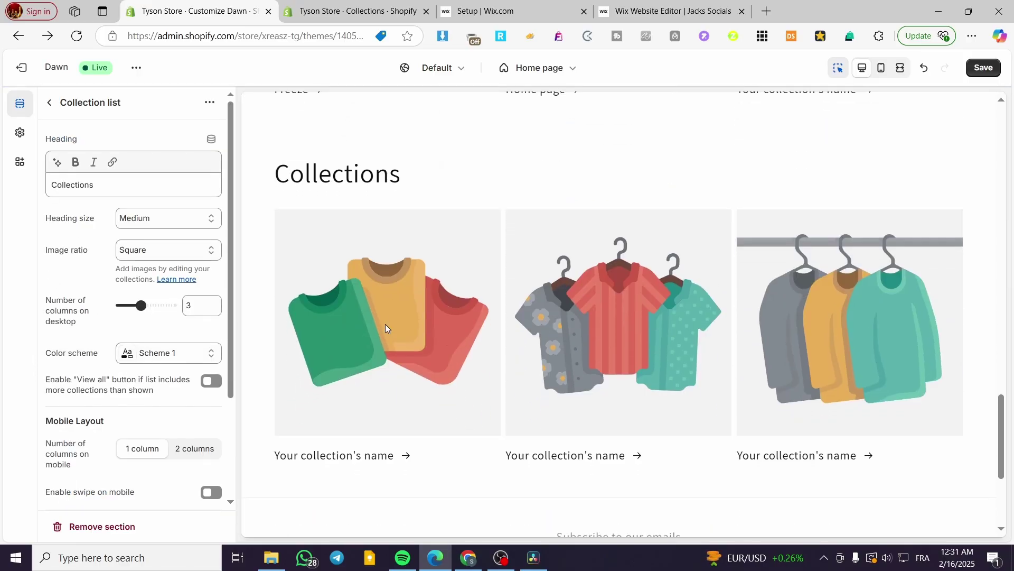
Reorder the second list's blocks and assign the Freeze collection to its first block.
left_click(58, 103)
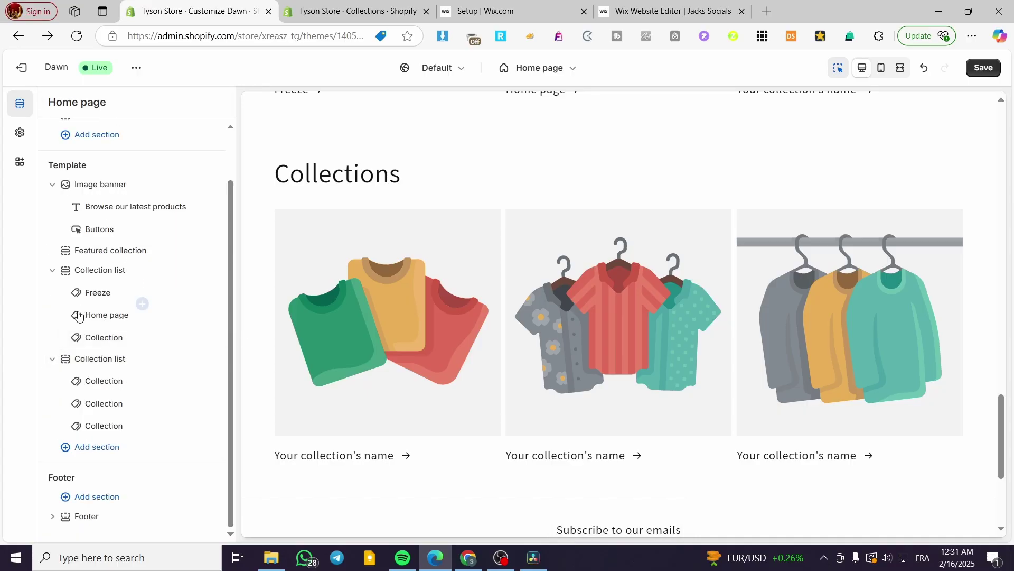
left_click_drag(76, 383, 76, 403)
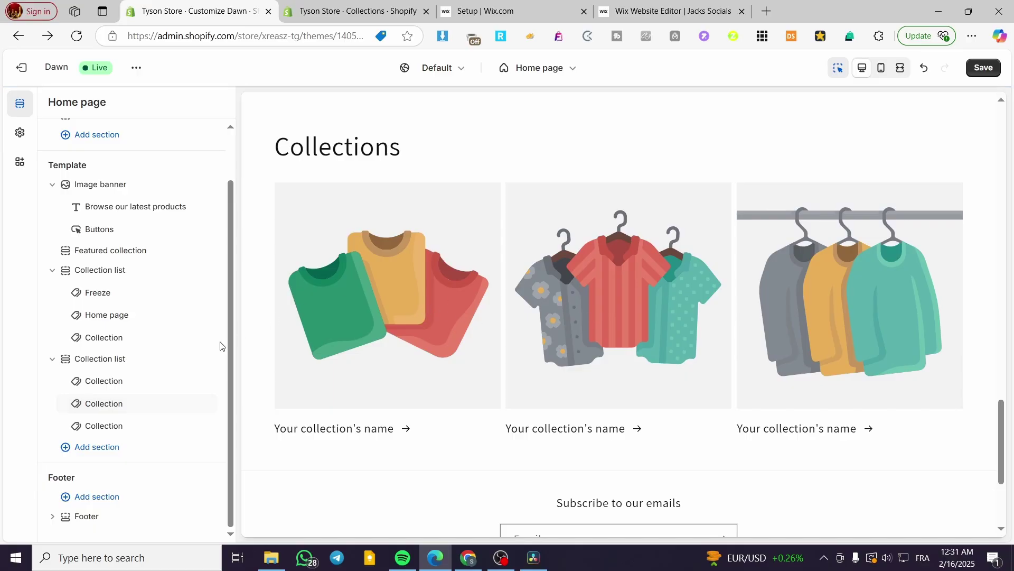
left_click_drag(74, 425, 74, 380)
left_click(132, 382)
left_click(168, 142)
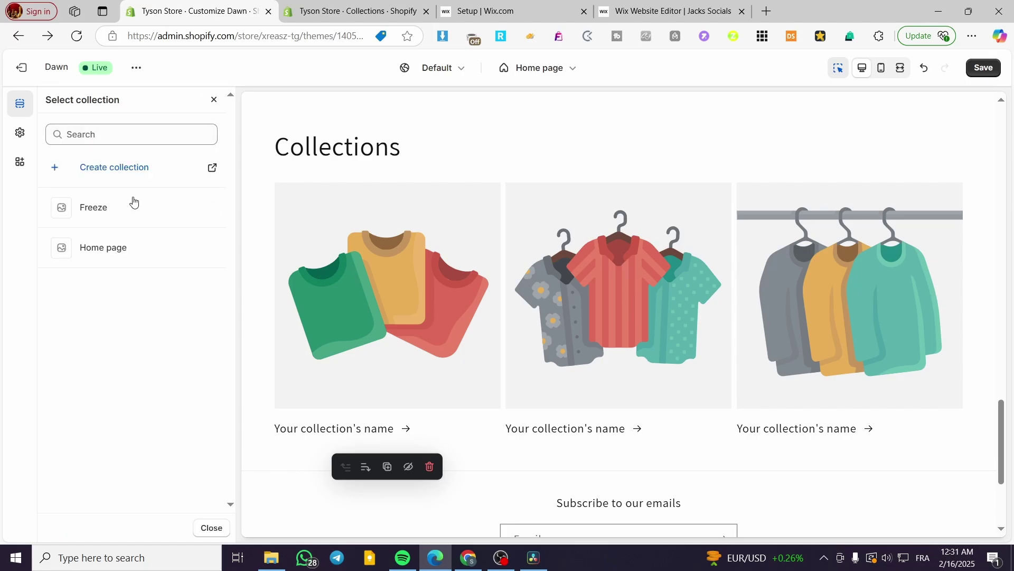
left_click(101, 211)
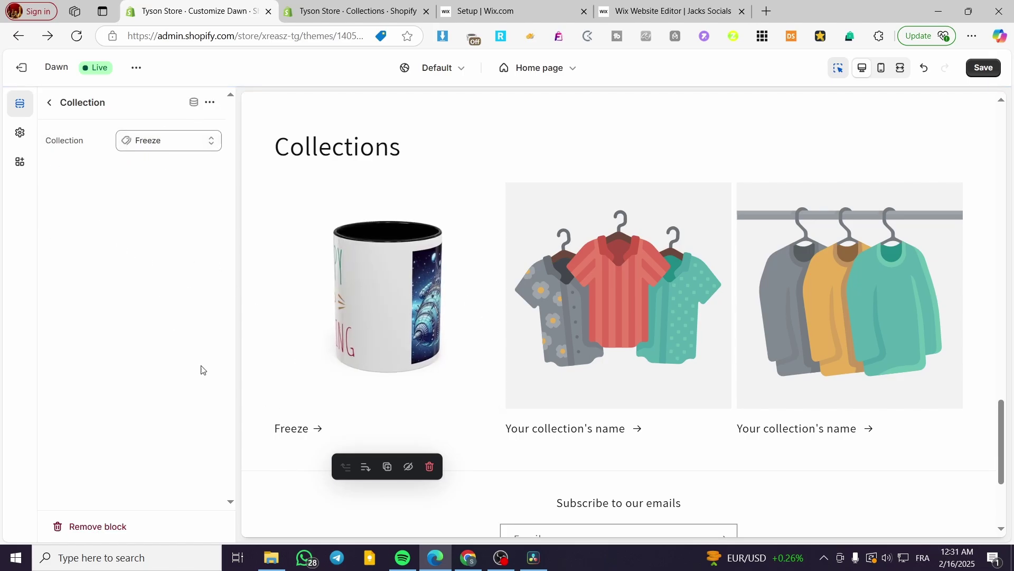
Move the Freeze block to the end, save, and drag this list above the other one.
left_click(44, 103)
left_click_drag(85, 381, 85, 429)
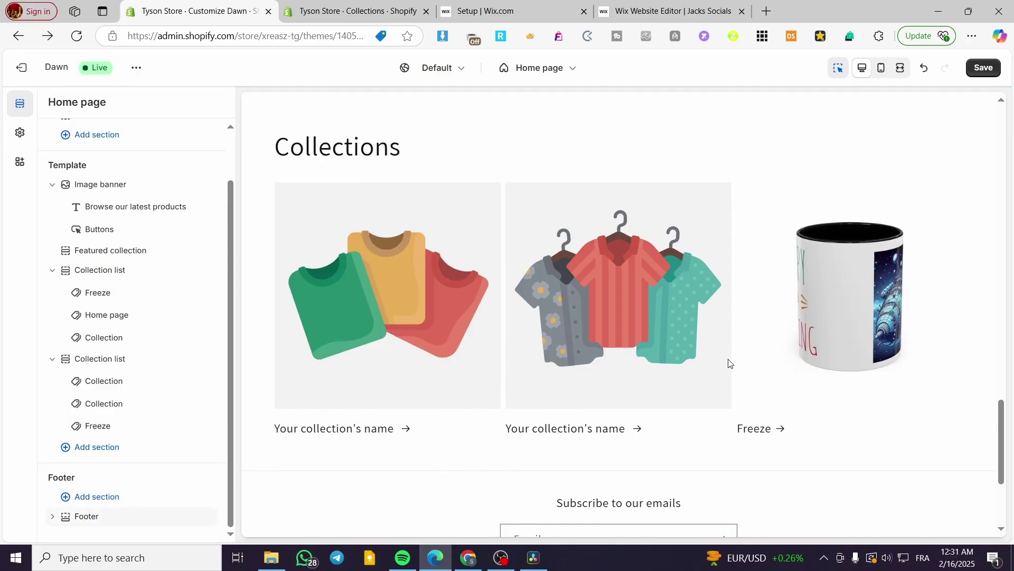
left_click(979, 65)
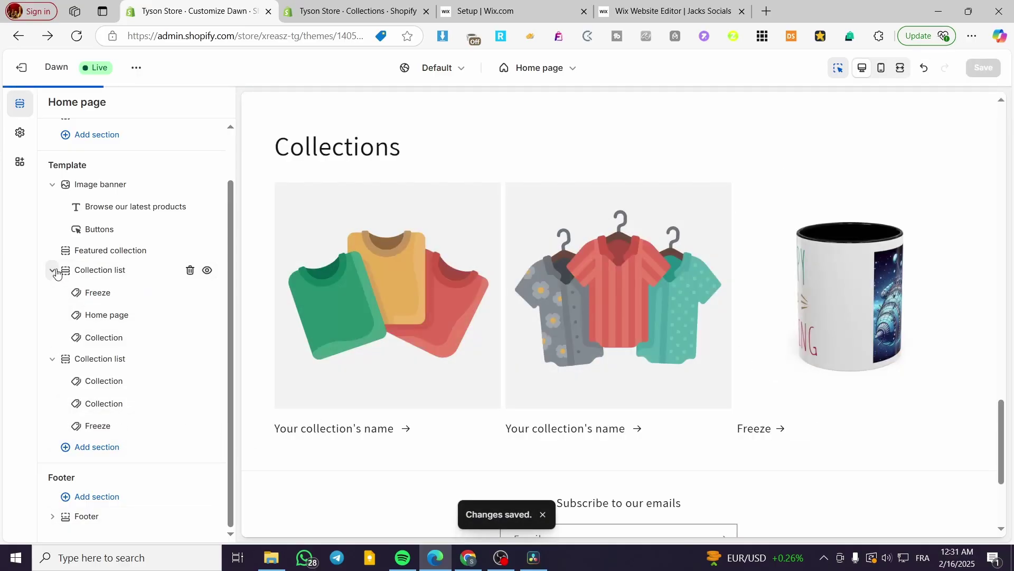
left_click_drag(68, 273, 68, 386)
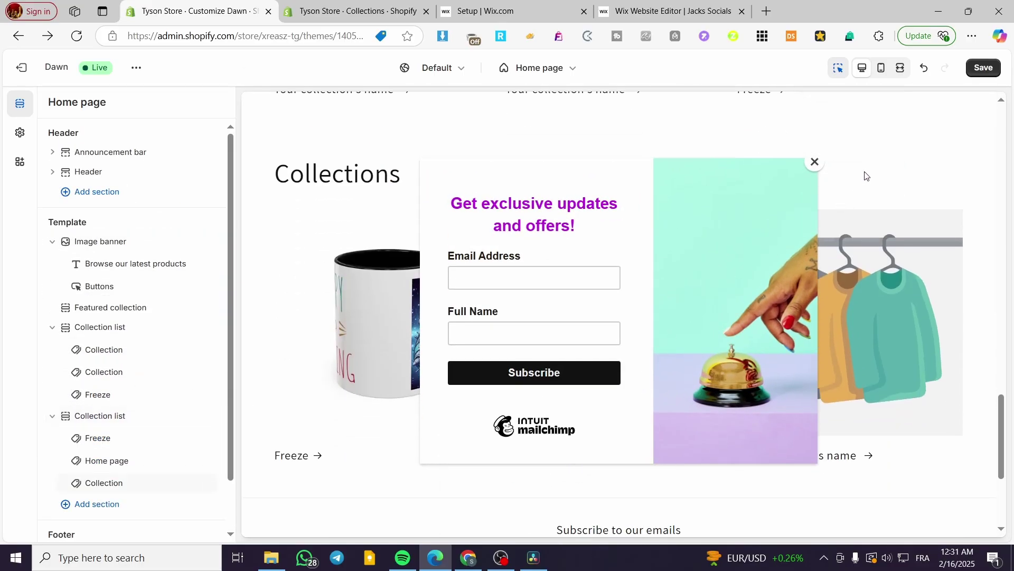
Save the reordered home page, close the signup popup, and review both Collections lists.
left_click(814, 163)
left_click(983, 68)
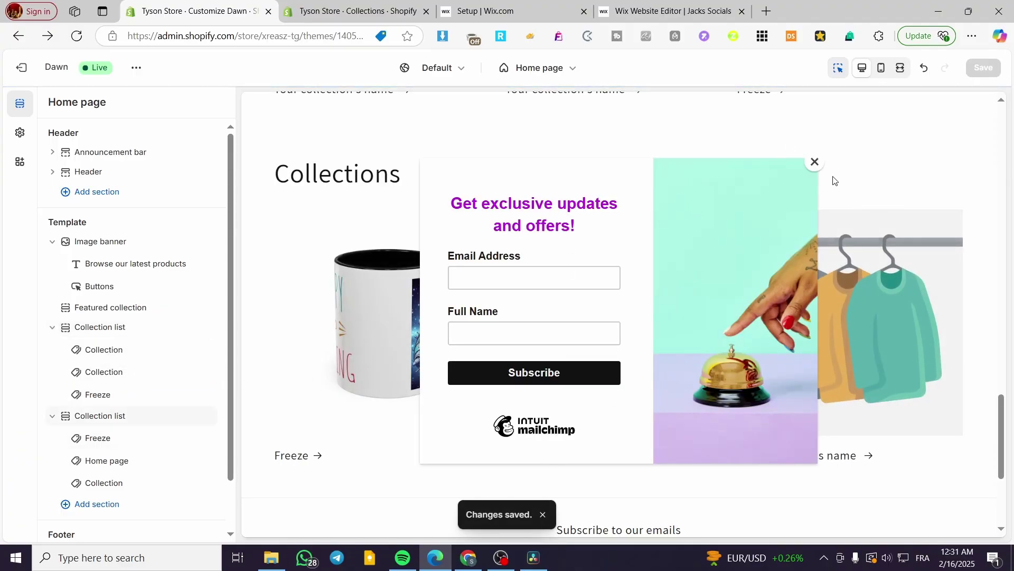
left_click(815, 162)
scroll(518, 416, "up", 8)
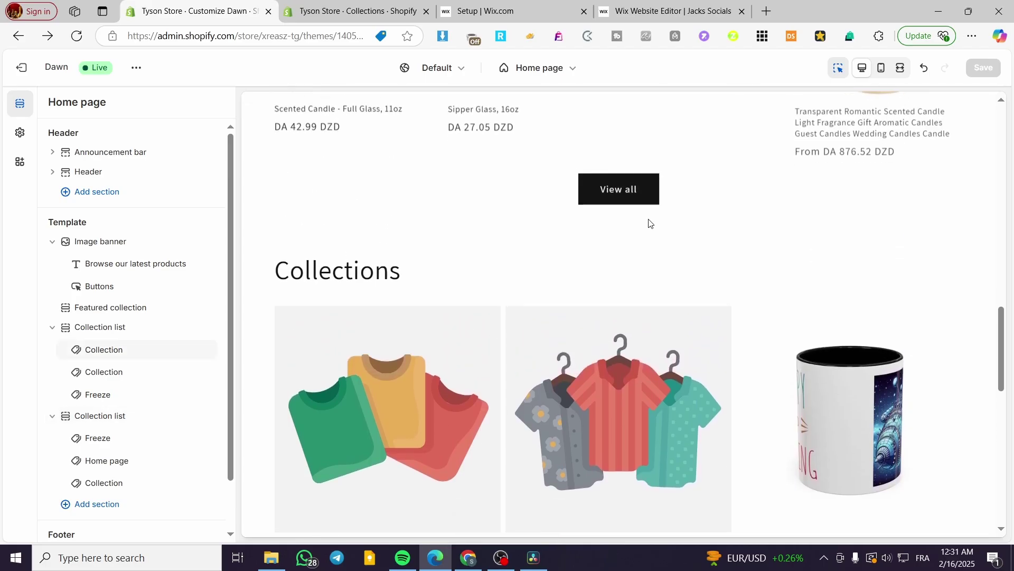
scroll(442, 272, "down", 8)
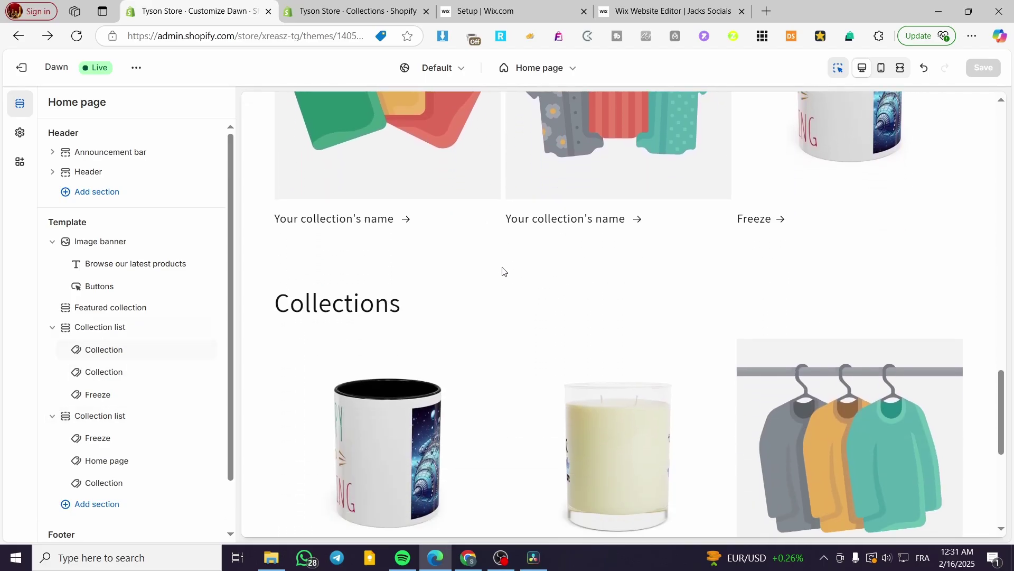
scroll(402, 370, "up", 4)
scroll(400, 374, "up", 4)
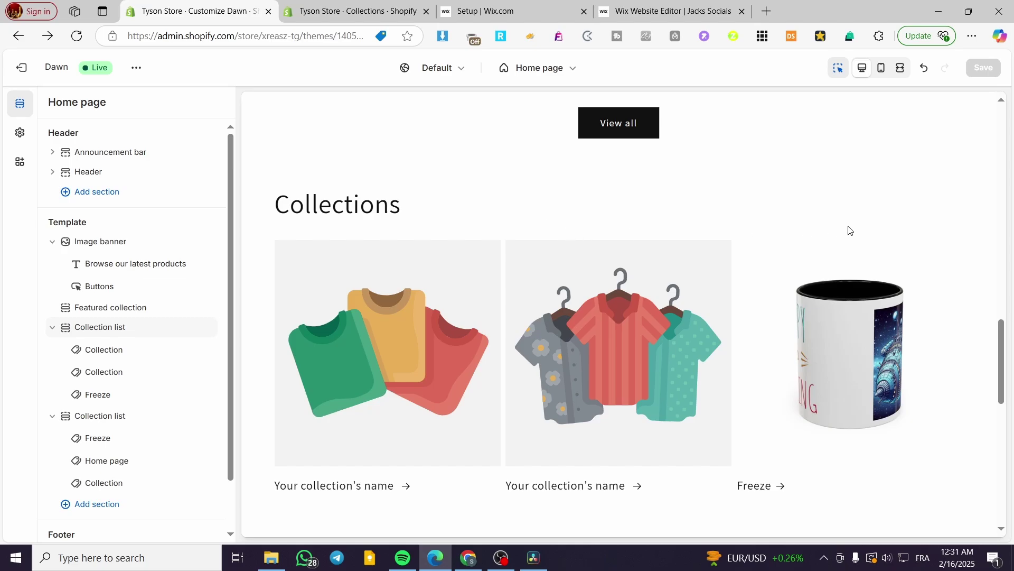
scroll(955, 344, "up", 1)
scroll(620, 262, "down", 1)
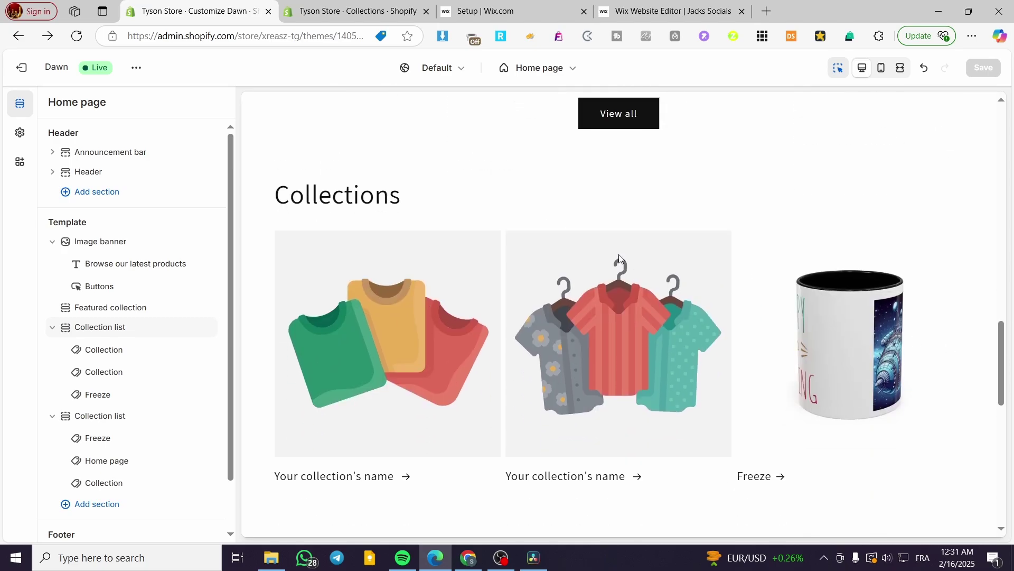
scroll(358, 280, "up", 2)
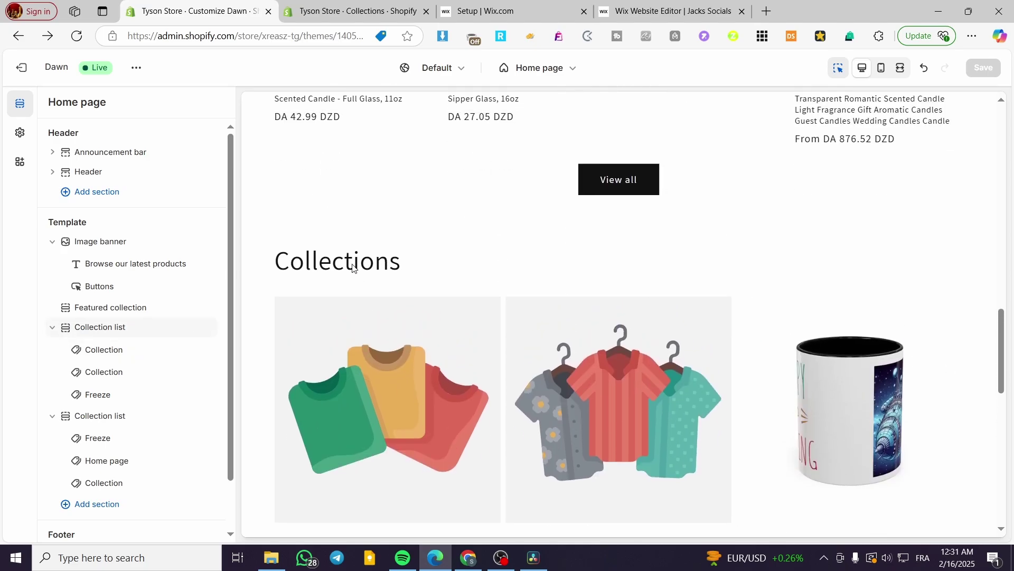
scroll(358, 280, "down", 6)
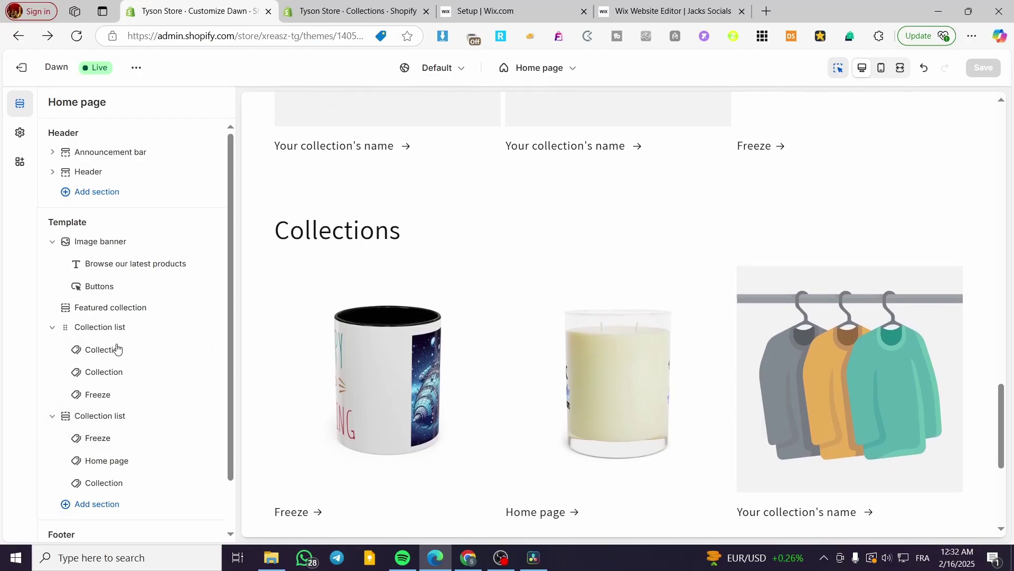
Remove the extra empty block from the first collection list, prefix its heading with 'Freeze', and save.
left_click(140, 336)
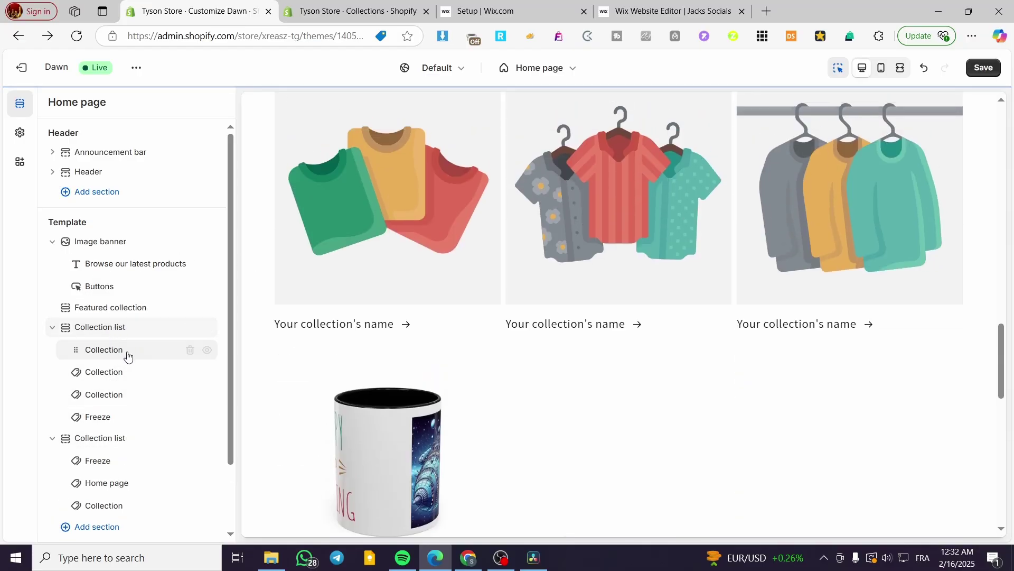
left_click(190, 351)
left_click(122, 329)
left_click(128, 182)
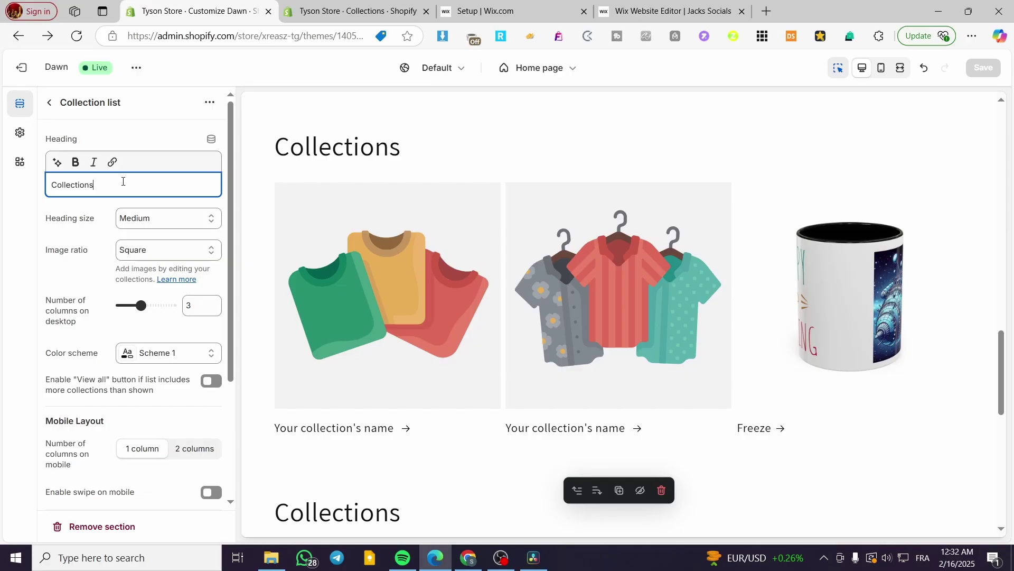
type("Freeze")
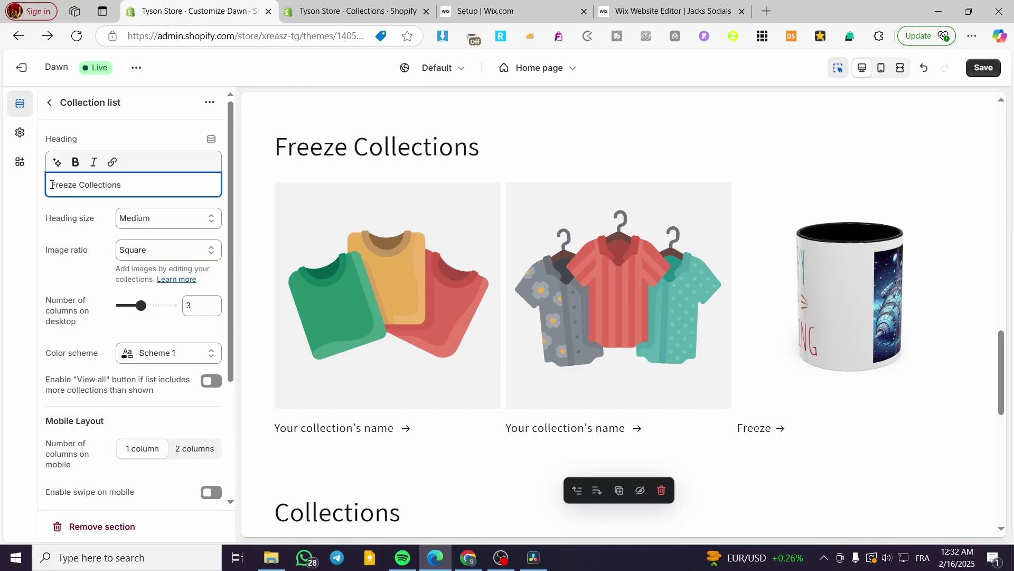
key("ctrl+s")
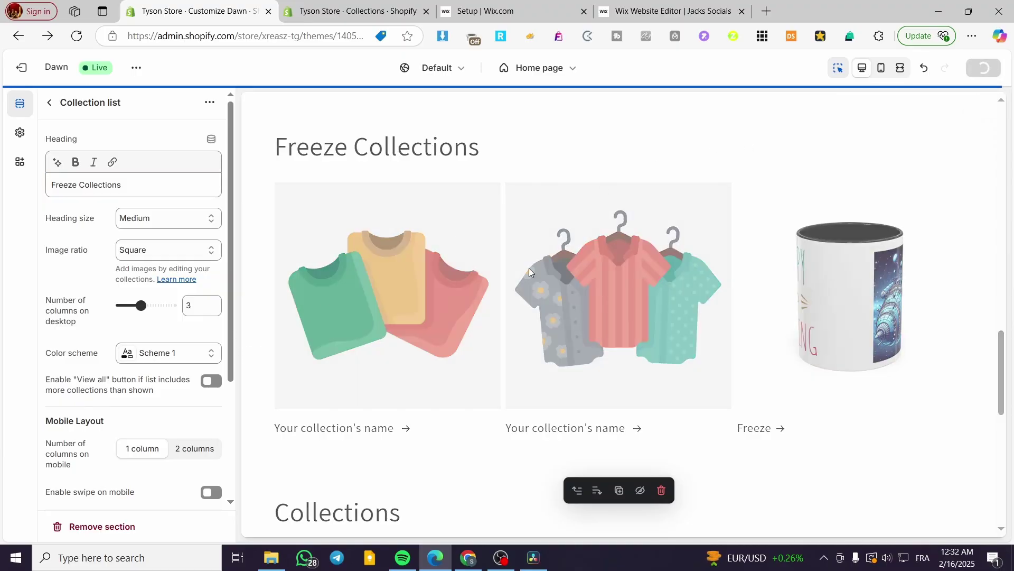
Delete the extra collection card from the second collection list.
left_click(50, 102)
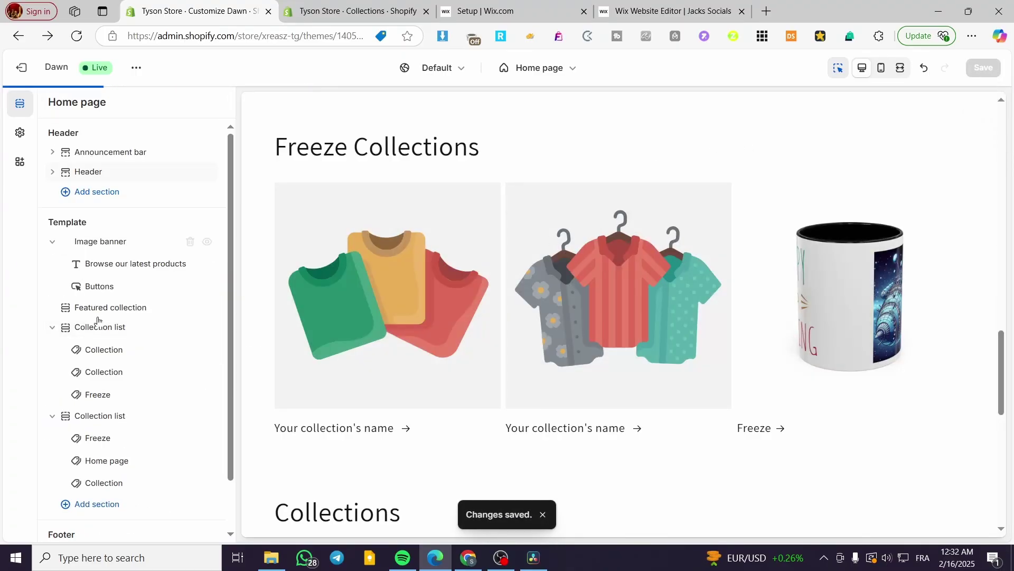
left_click_drag(183, 423, 141, 428)
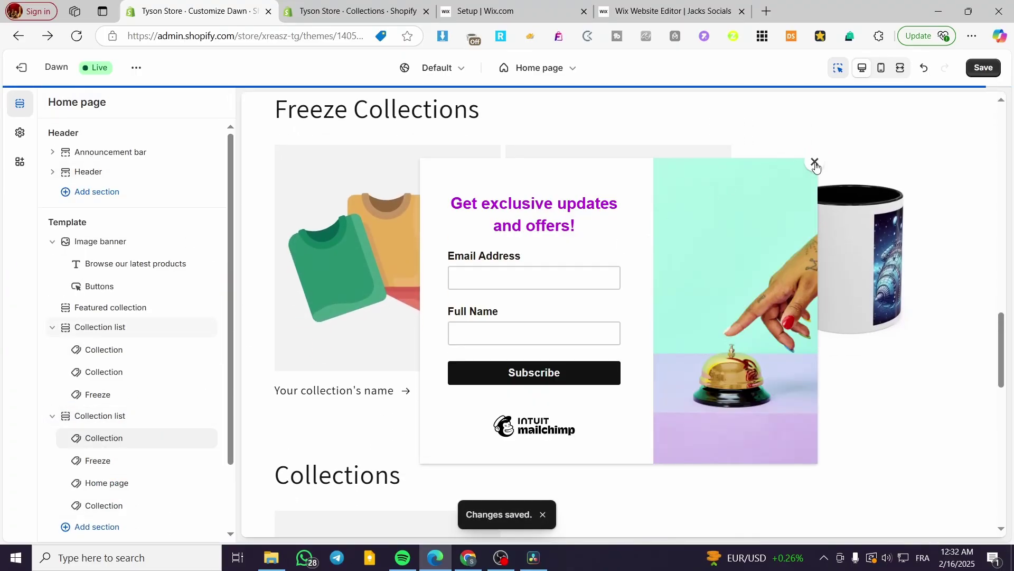
left_click(814, 161)
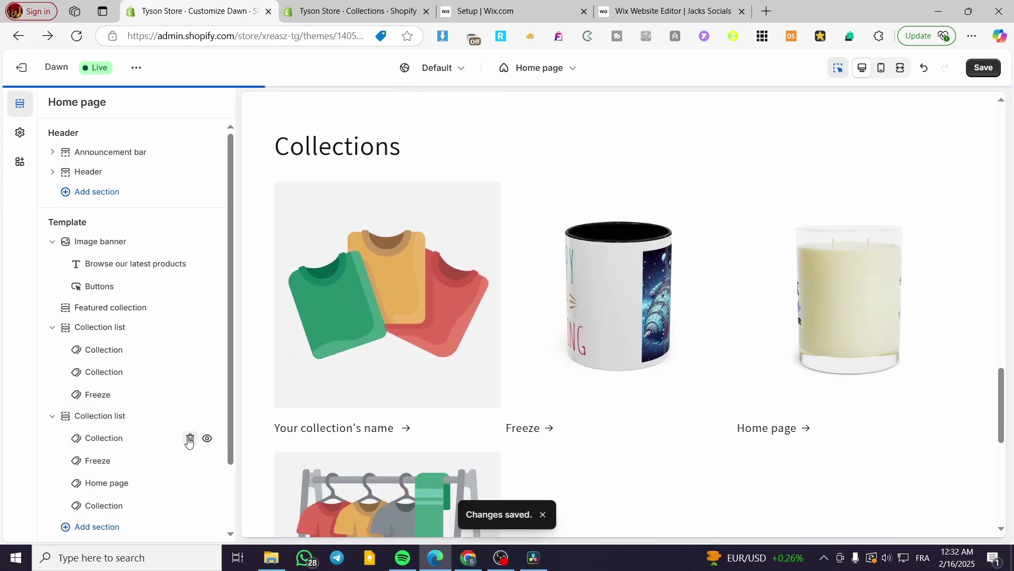
left_click(188, 439)
Change the second list's heading to 'Winter Collections' and save it.
left_click(99, 415)
left_click(51, 185)
type("Winter Collections")
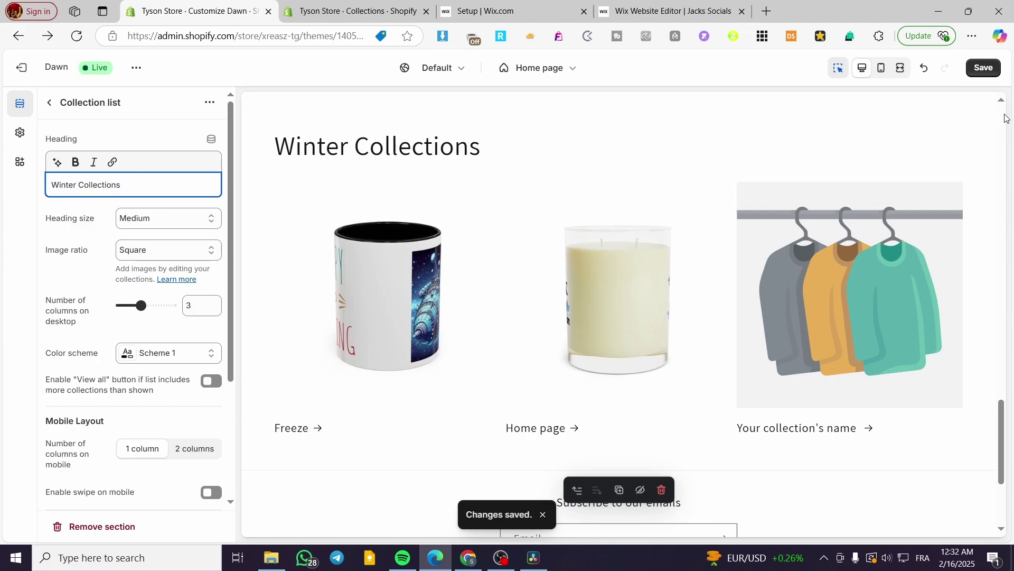
left_click(983, 68)
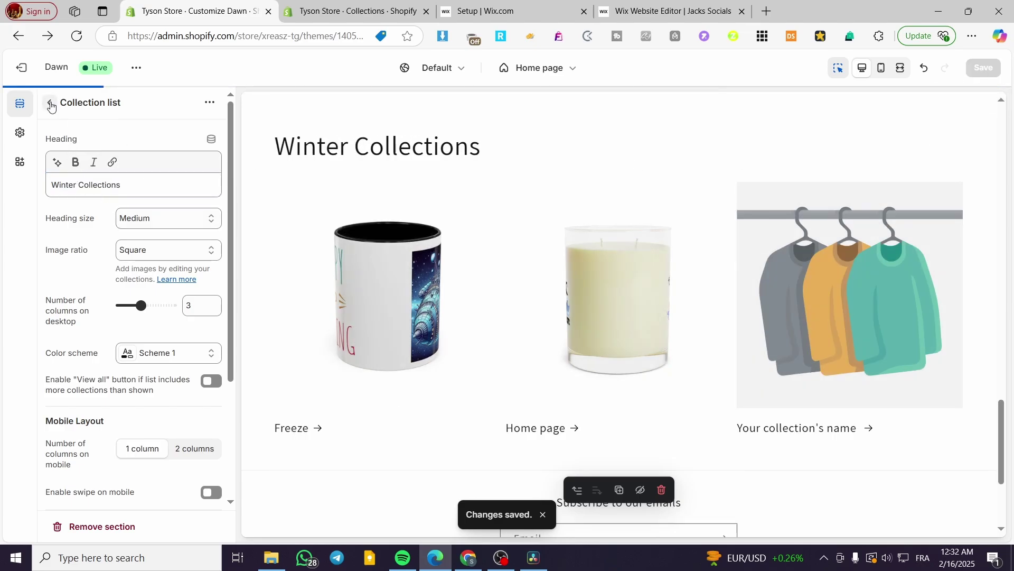
left_click(813, 161)
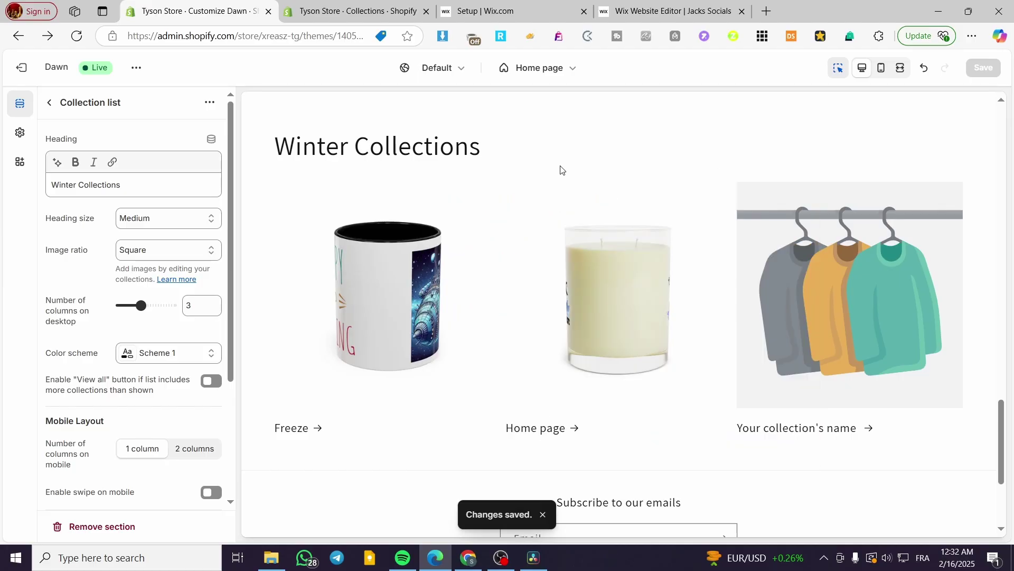
left_click(49, 105)
scroll(484, 385, "up", 10)
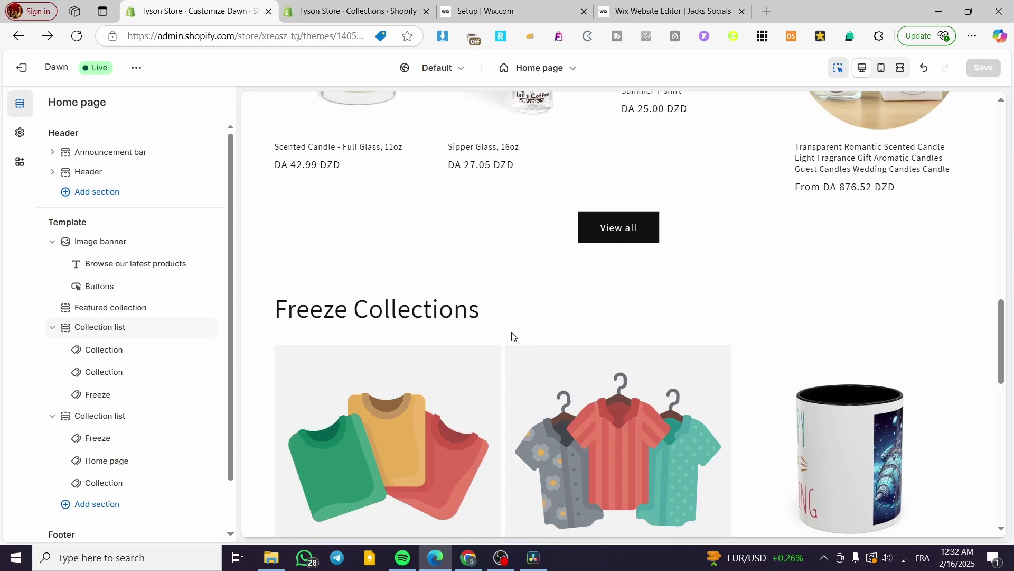
scroll(563, 404, "down", 1)
scroll(561, 398, "down", 1)
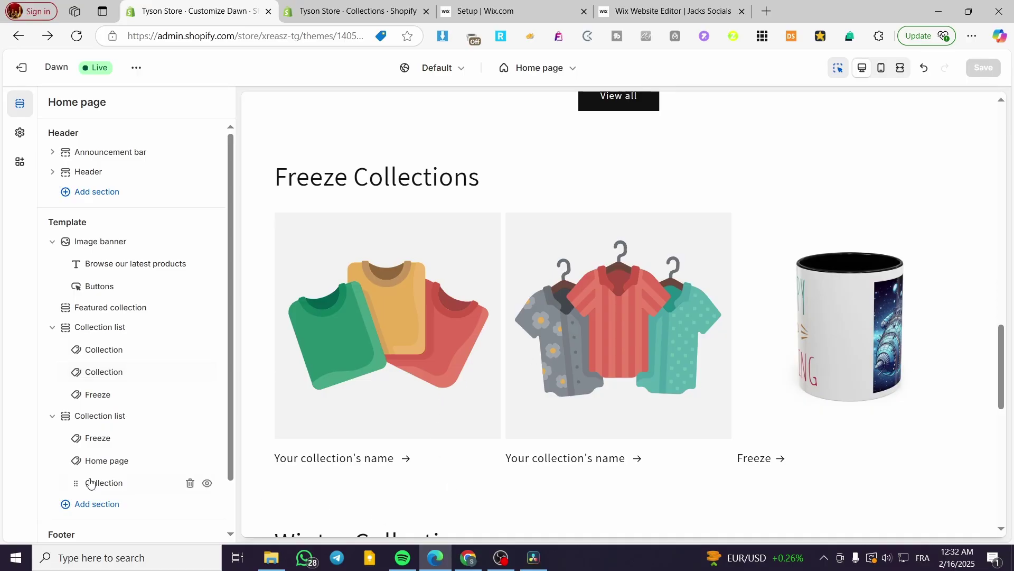
Move Freeze Collections below Winter Collections, then back above it.
left_click_drag(64, 328, 476, 357)
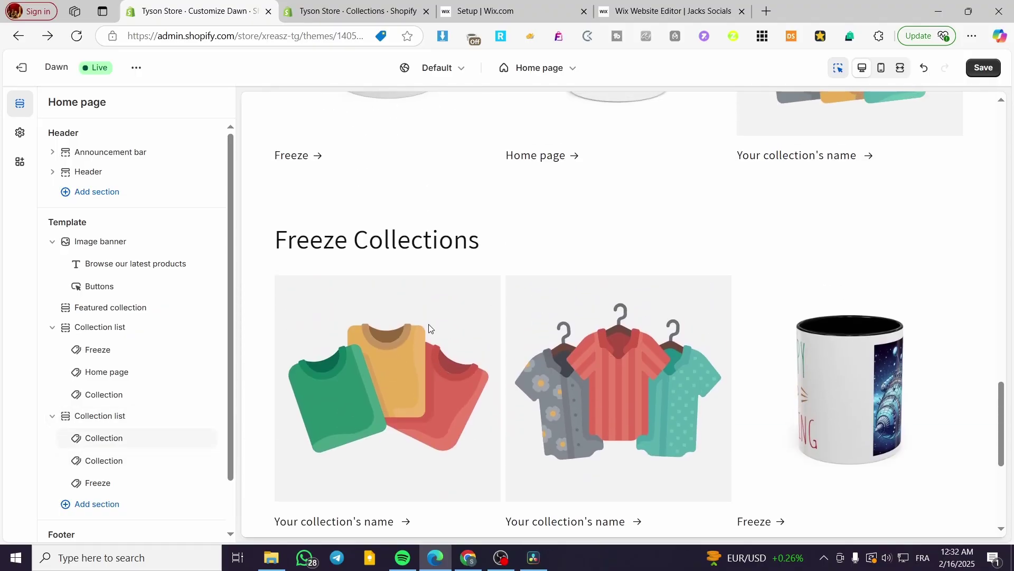
scroll(732, 496, "up", 6)
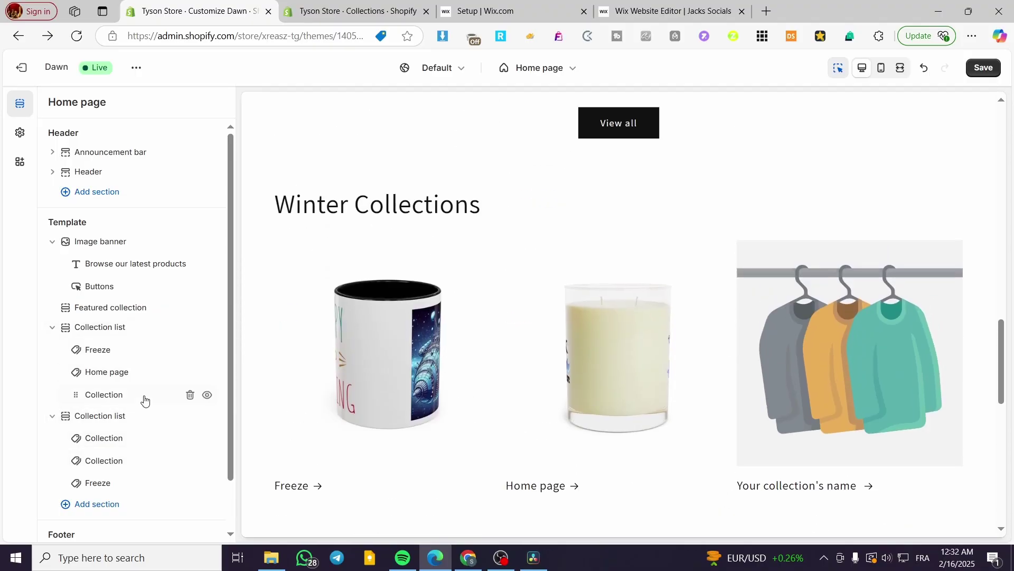
mouse_move(68, 418)
left_click_drag(65, 418, 68, 328)
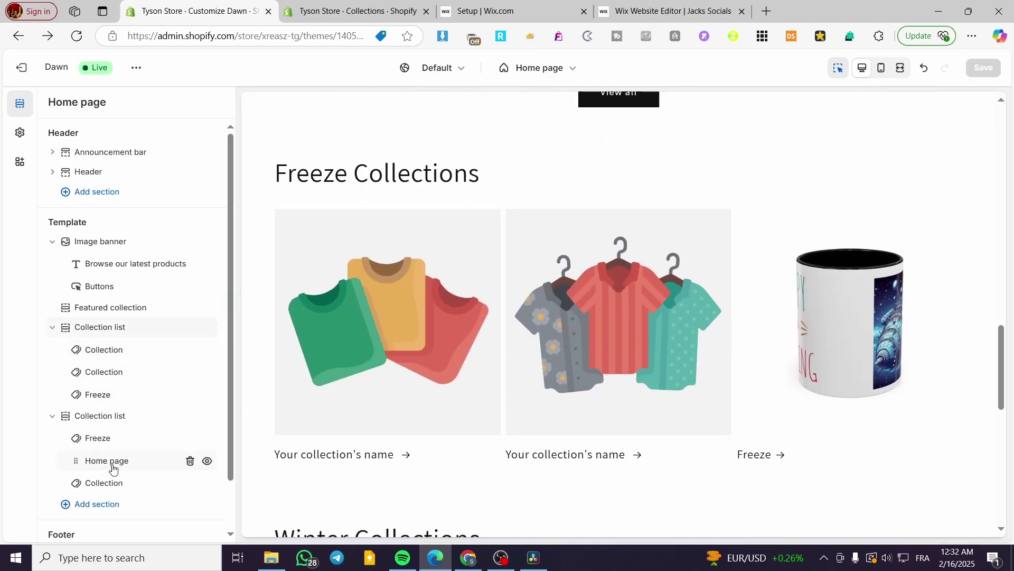
Open the Freeze Collections section settings from the preview.
scroll(136, 468, "down", 1)
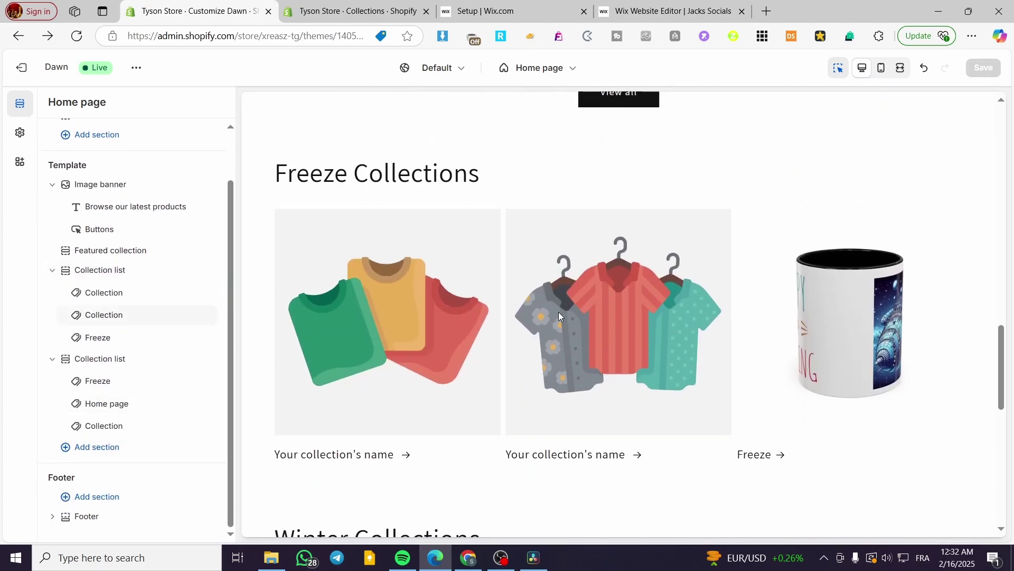
scroll(559, 316, "up", 5)
scroll(666, 201, "down", 4)
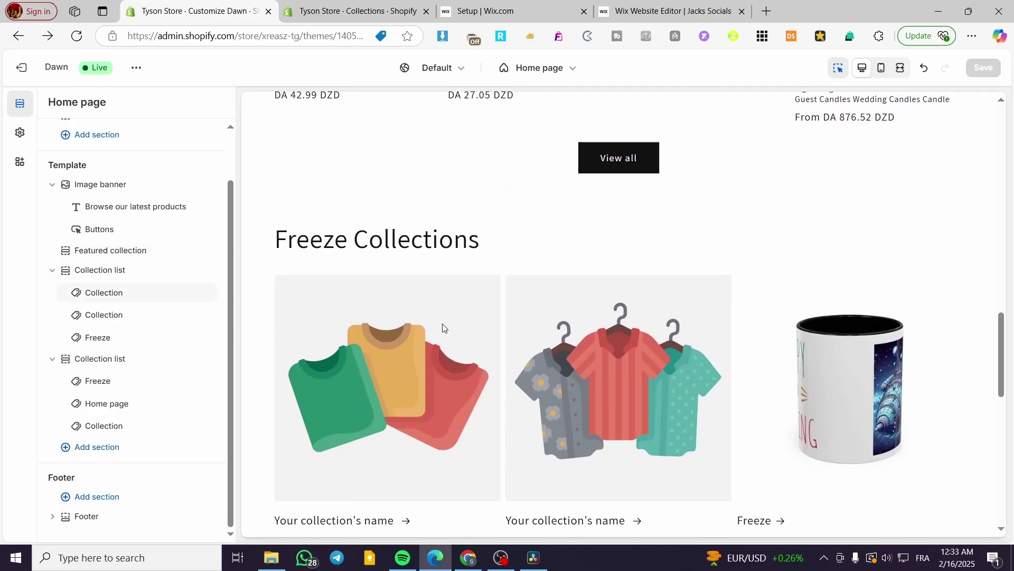
left_click_drag(273, 243, 520, 246)
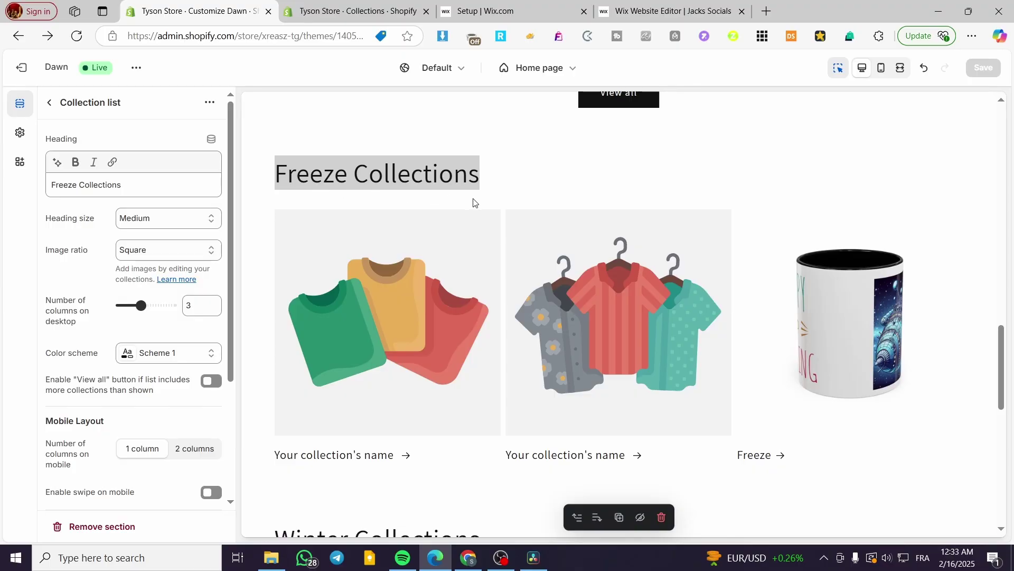
View the Winter Collections section settings, then go back to the Home page section list.
scroll(475, 206, "down", 4)
left_click_drag(272, 280, 493, 290)
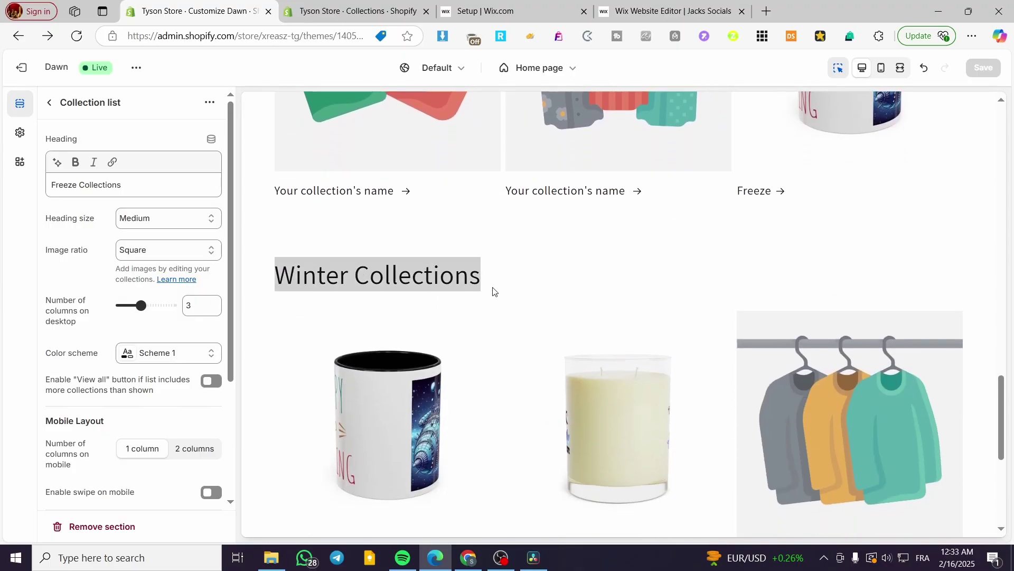
scroll(559, 194, "up", 4)
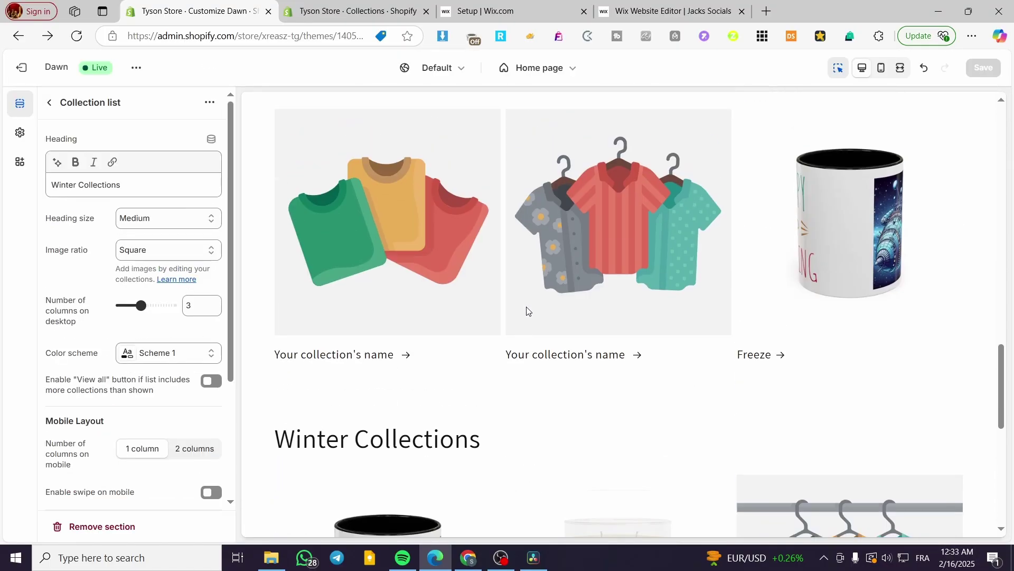
scroll(550, 312, "up", 3)
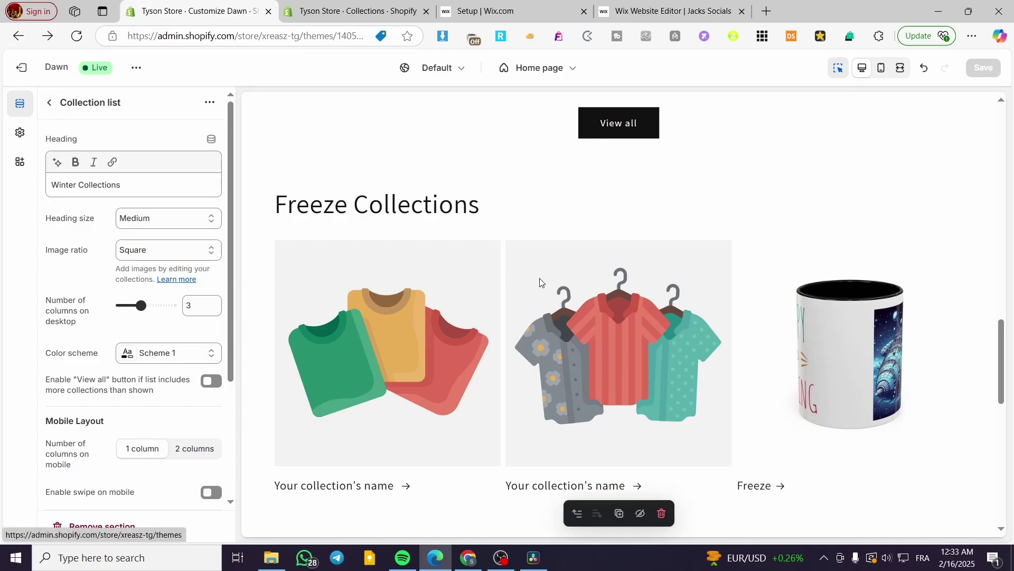
scroll(660, 359, "down", 3)
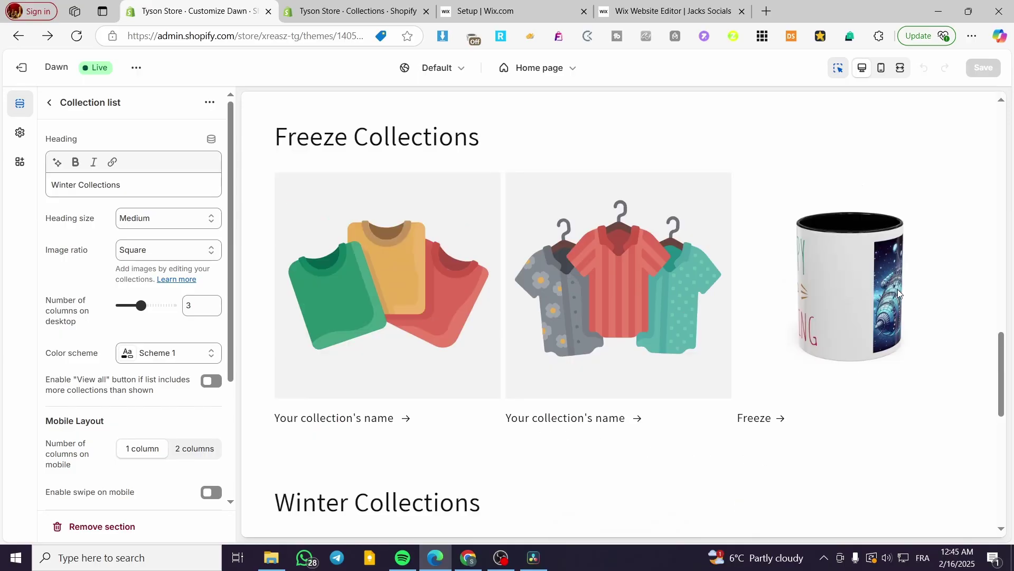
left_click(49, 102)
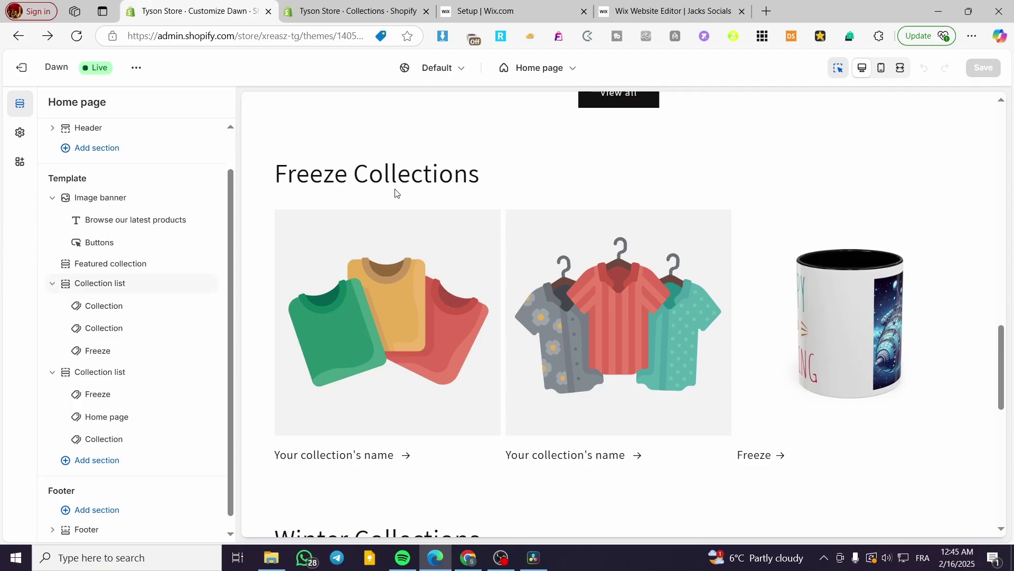
Scroll the preview to review the Winter Collections cards: Freeze, Home page and a placeholder.
left_click(555, 181)
scroll(432, 337, "up", 4)
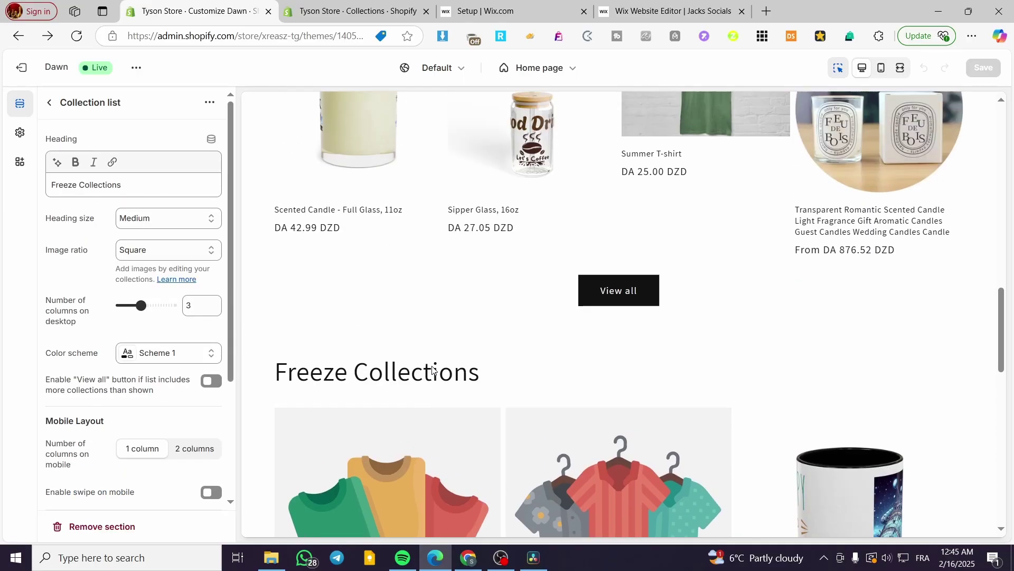
scroll(517, 363, "up", 1)
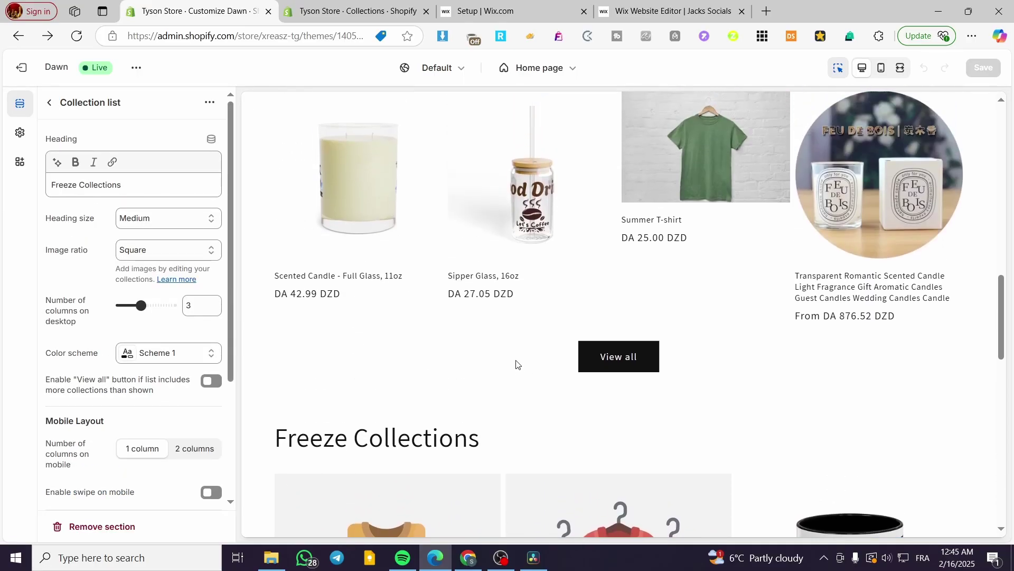
scroll(517, 364, "down", 4)
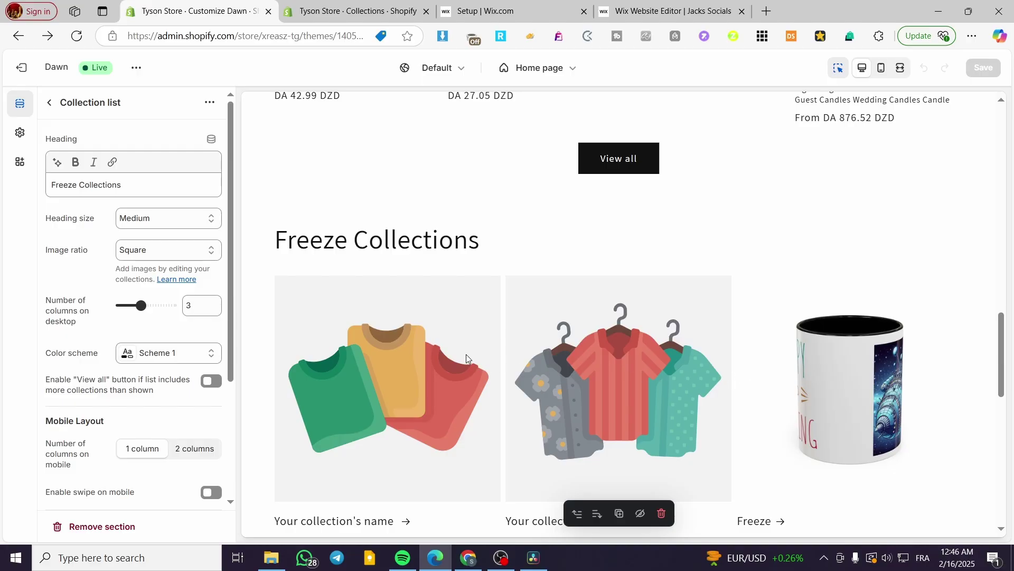
scroll(466, 354, "down", 3)
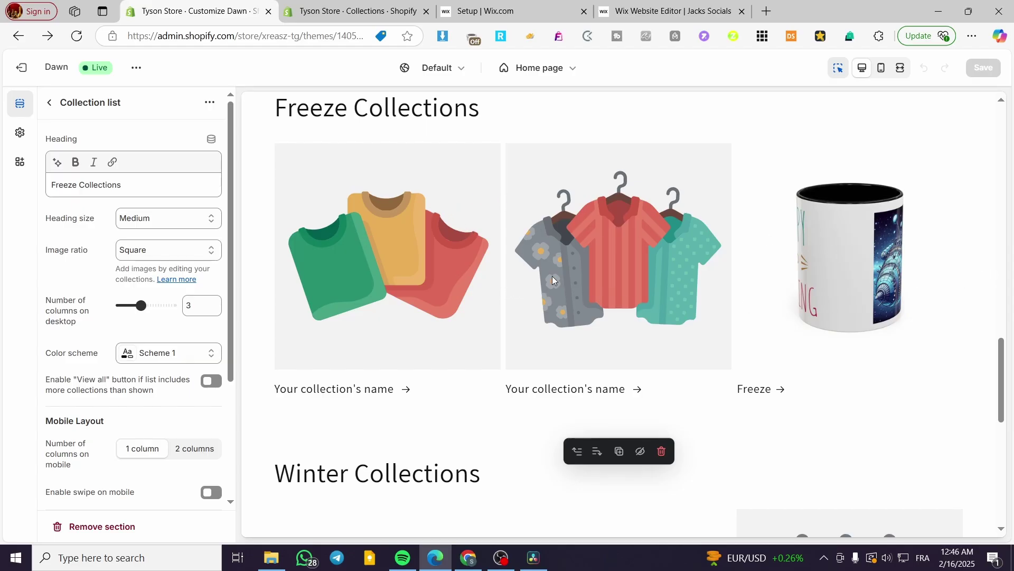
scroll(571, 296, "up", 1)
scroll(569, 295, "down", 1)
scroll(435, 208, "down", 6)
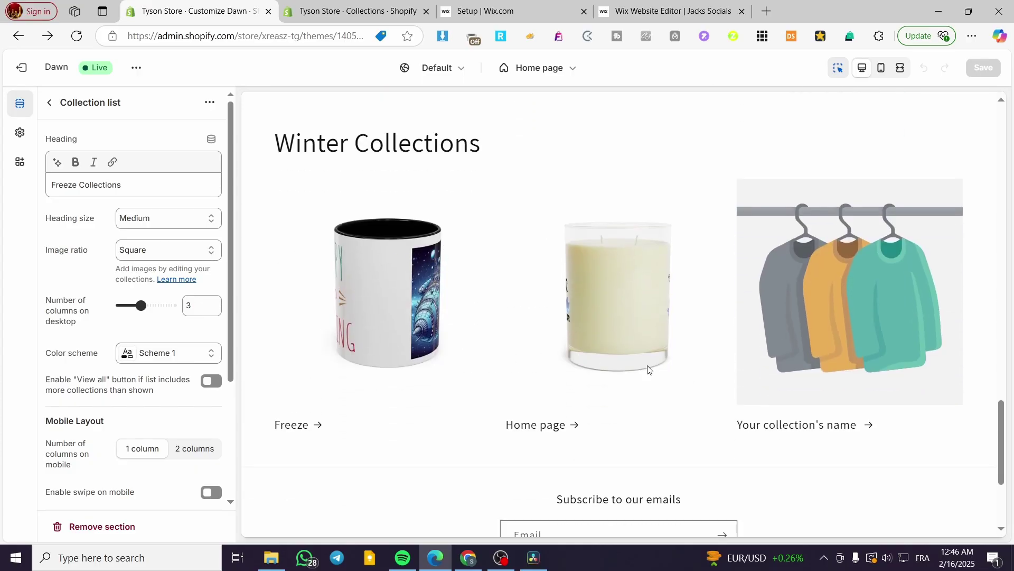
scroll(525, 349, "up", 6)
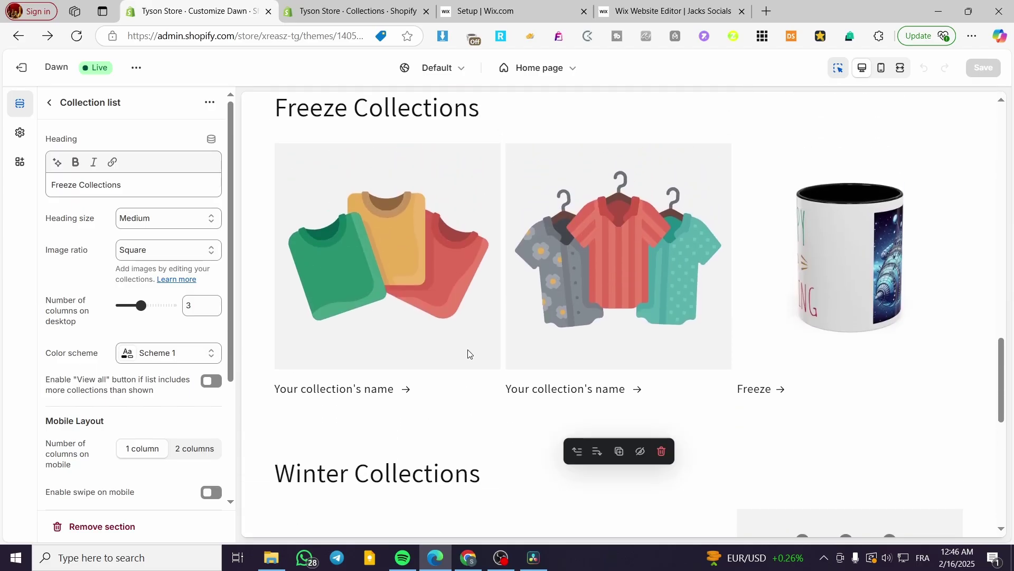
scroll(460, 348, "down", 4)
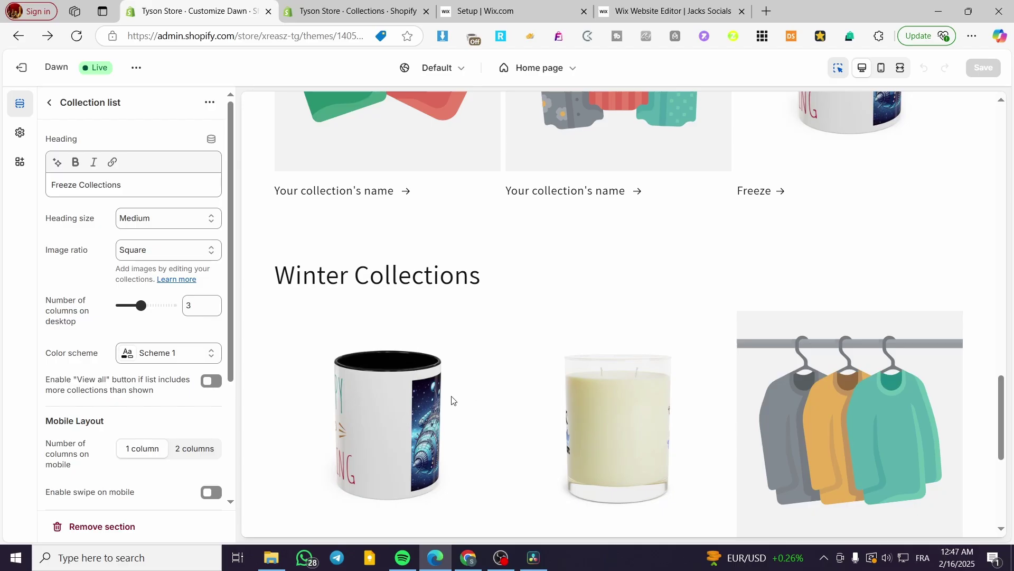
scroll(444, 391, "down", 3)
scroll(436, 385, "up", 5)
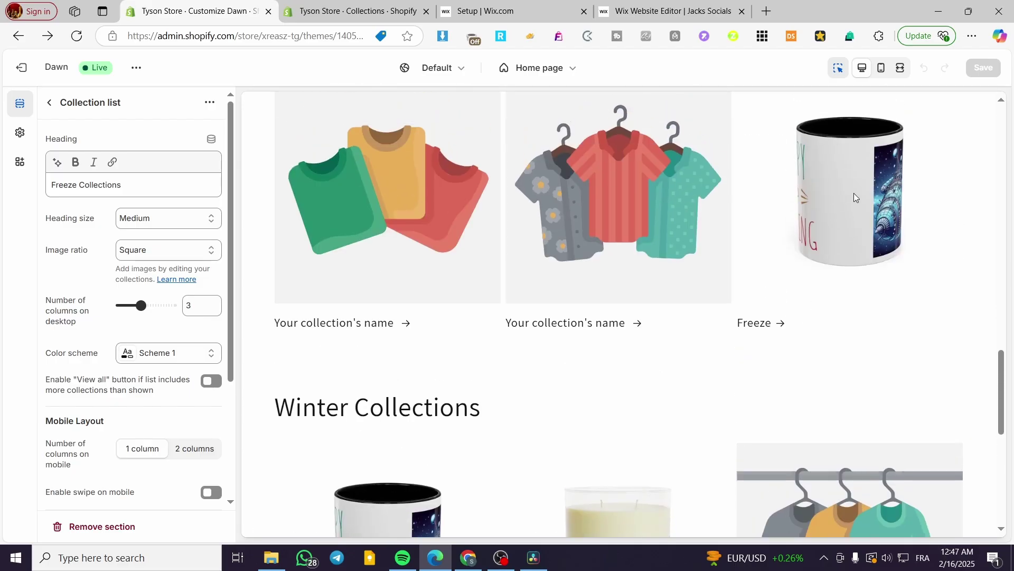
scroll(417, 352, "down", 3)
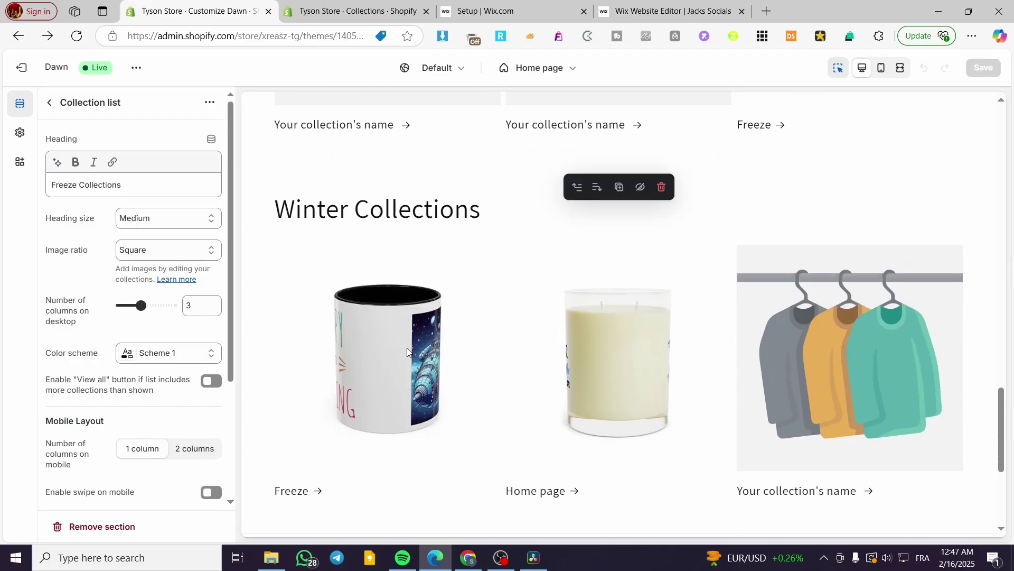
scroll(416, 352, "up", 2)
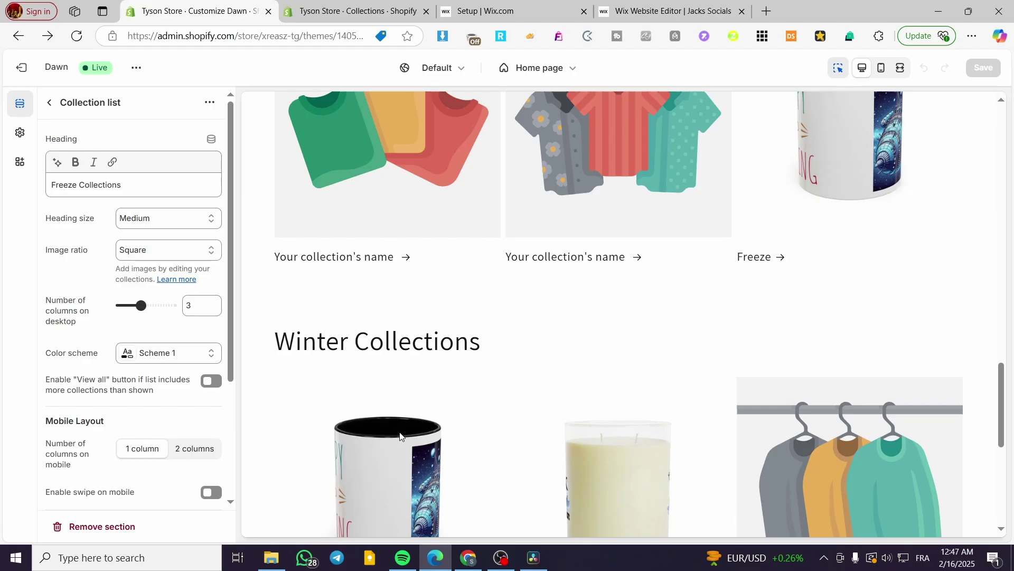
scroll(402, 423, "down", 2)
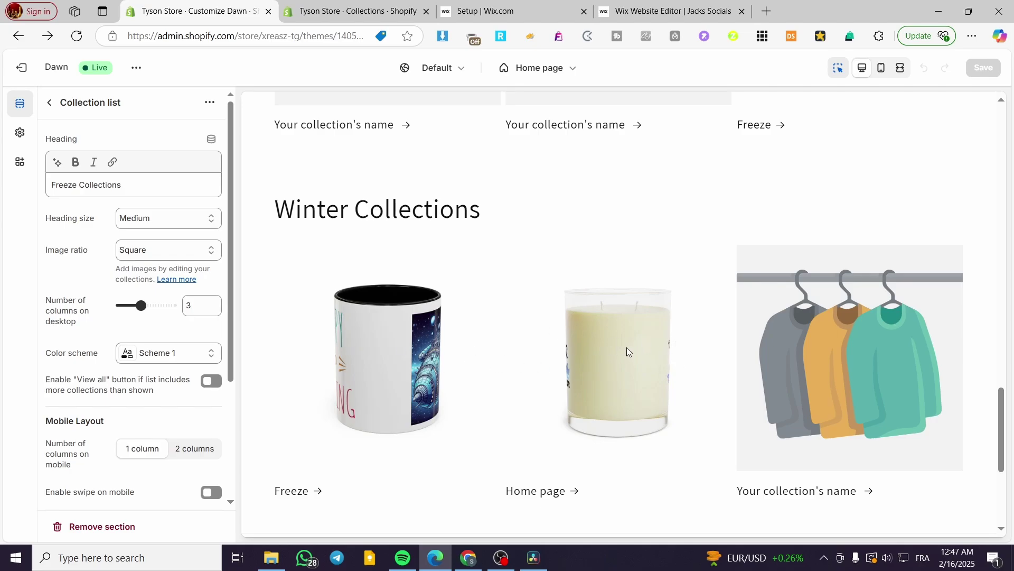
Make the fox-print image the first media of Scented Candle - Full Glass, 11oz.
left_click(21, 67)
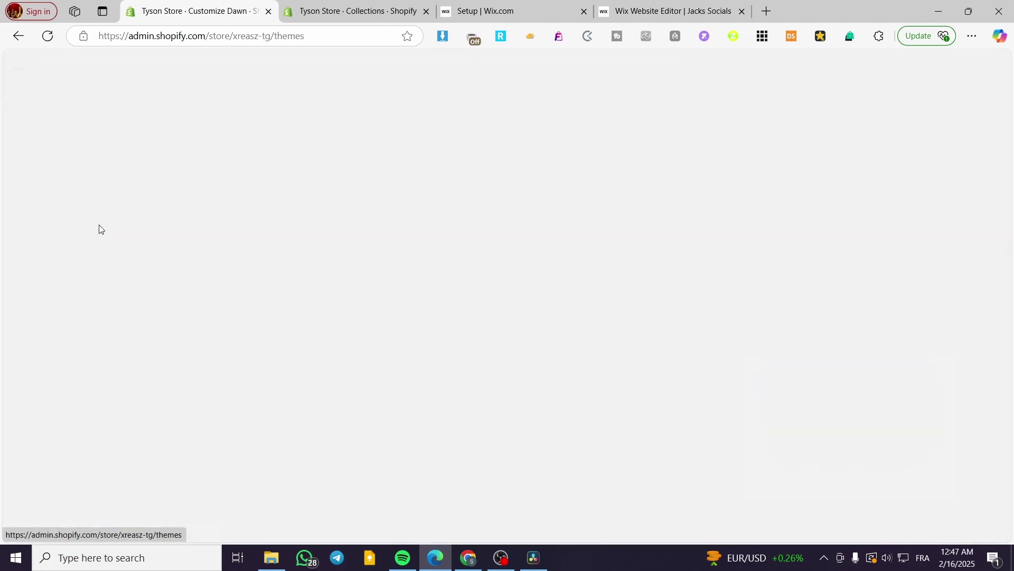
left_click(51, 138)
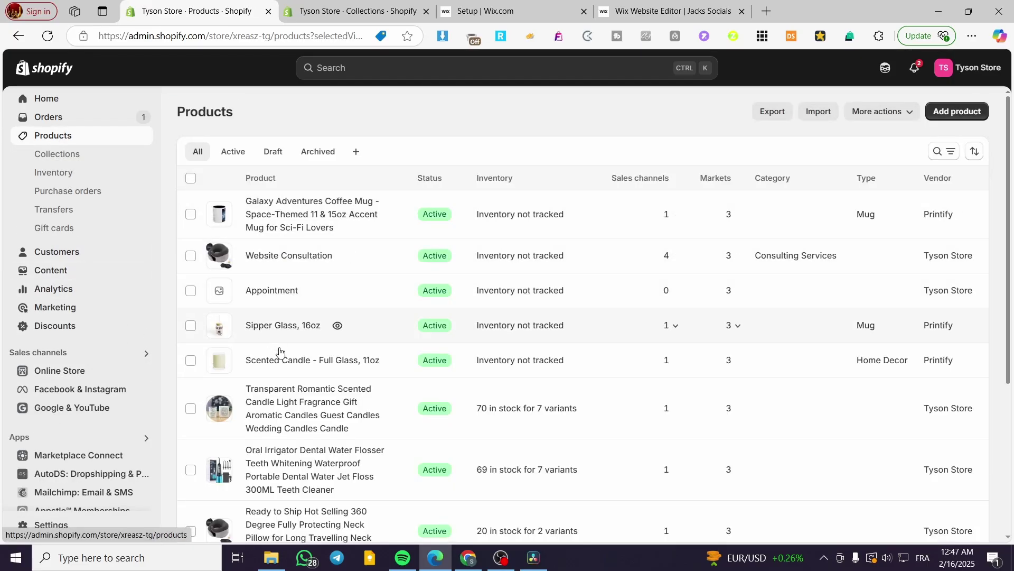
left_click(279, 362)
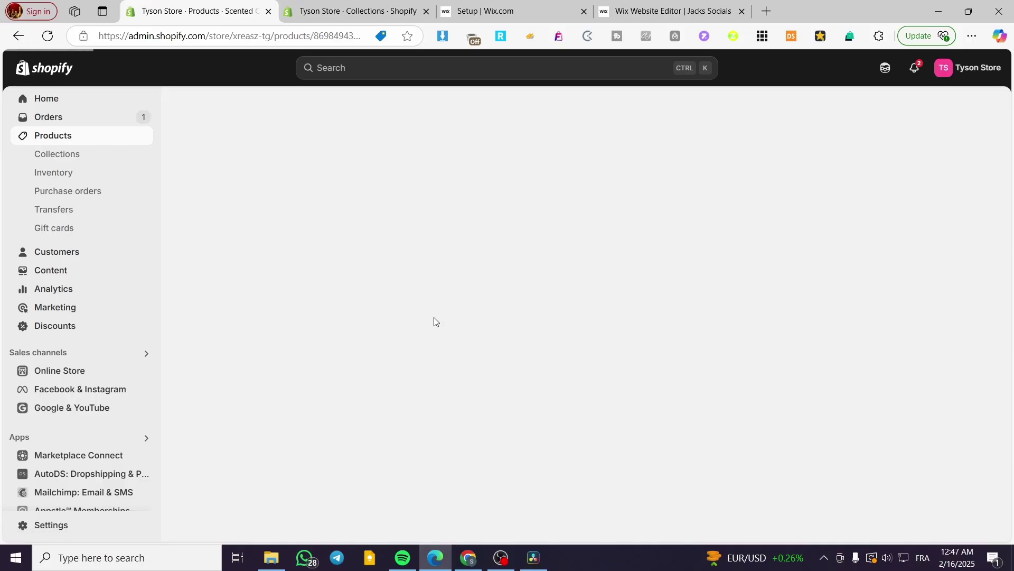
scroll(357, 285, "down", 5)
scroll(260, 349, "down", 3)
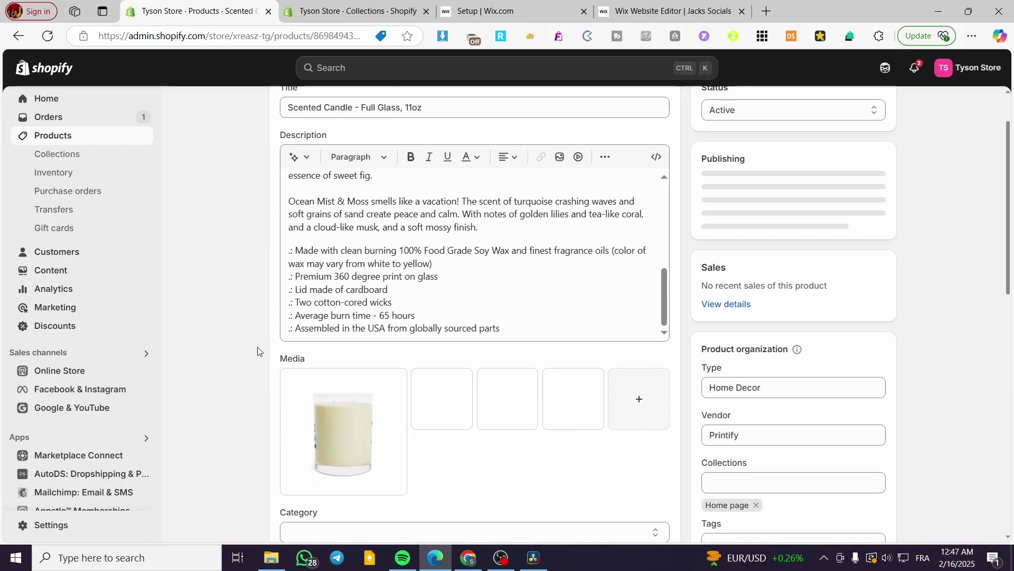
scroll(254, 362, "down", 2)
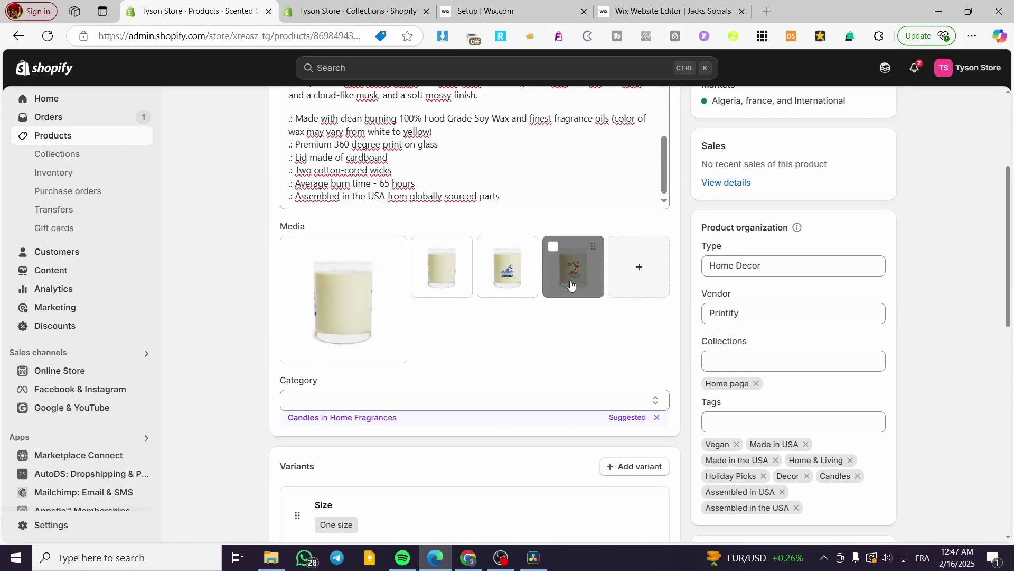
left_click_drag(517, 279, 317, 296)
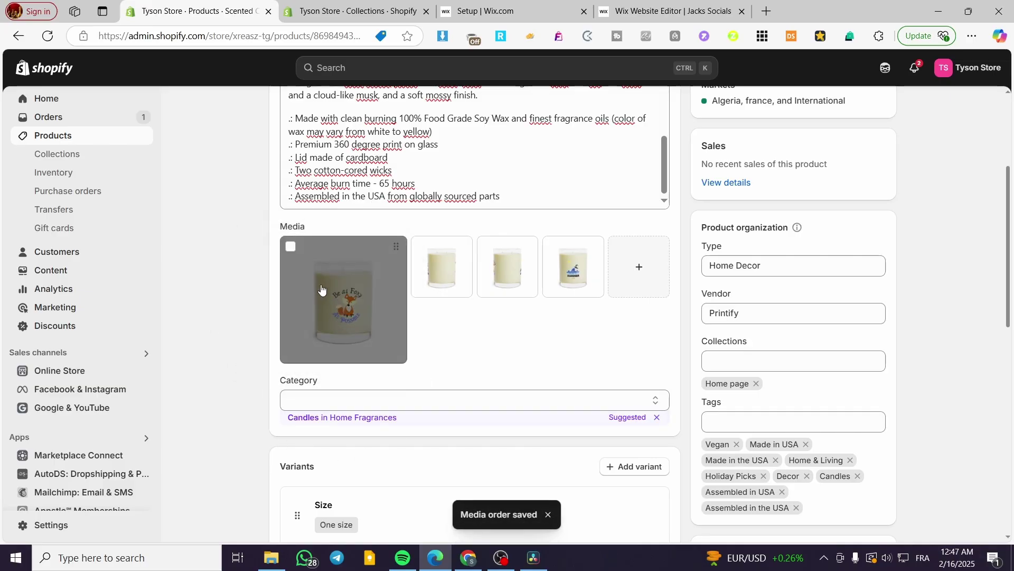
scroll(832, 151, "up", 4)
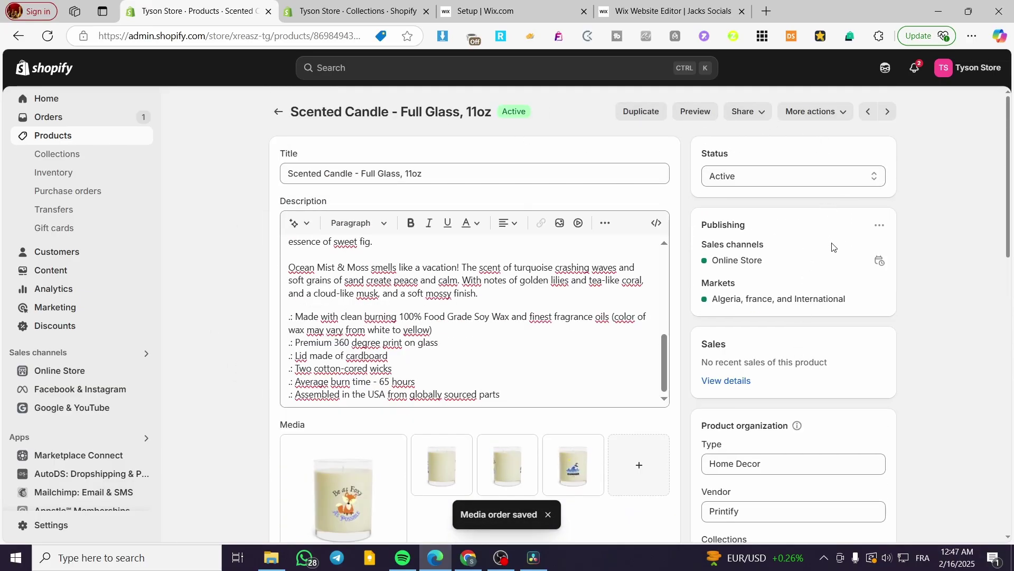
left_click(71, 139)
Make the navy Happy and Dazzling image the main media of Galaxy Adventures Coffee Mug.
scroll(417, 275, "down", 1)
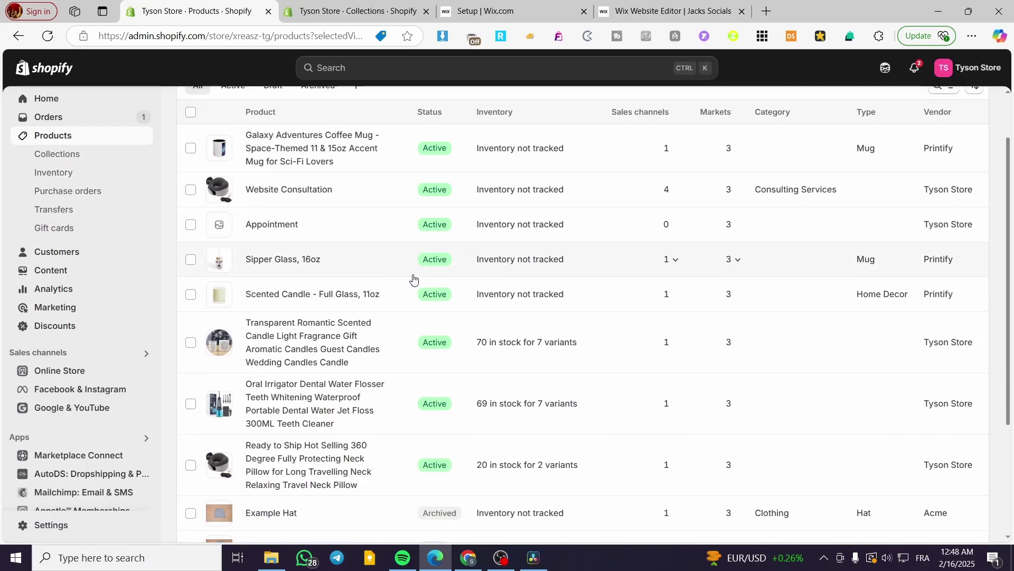
scroll(270, 303, "down", 3)
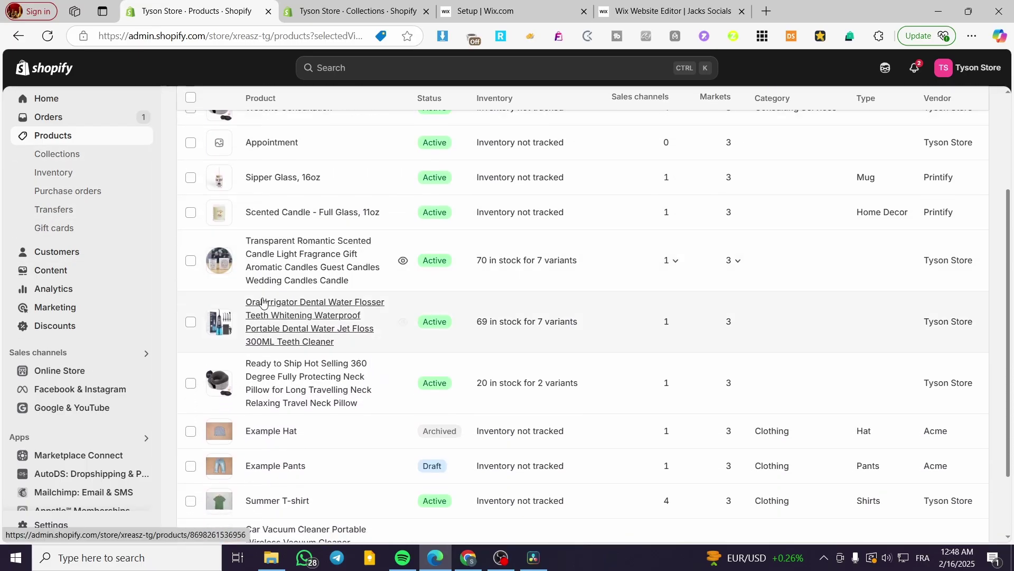
scroll(270, 303, "up", 4)
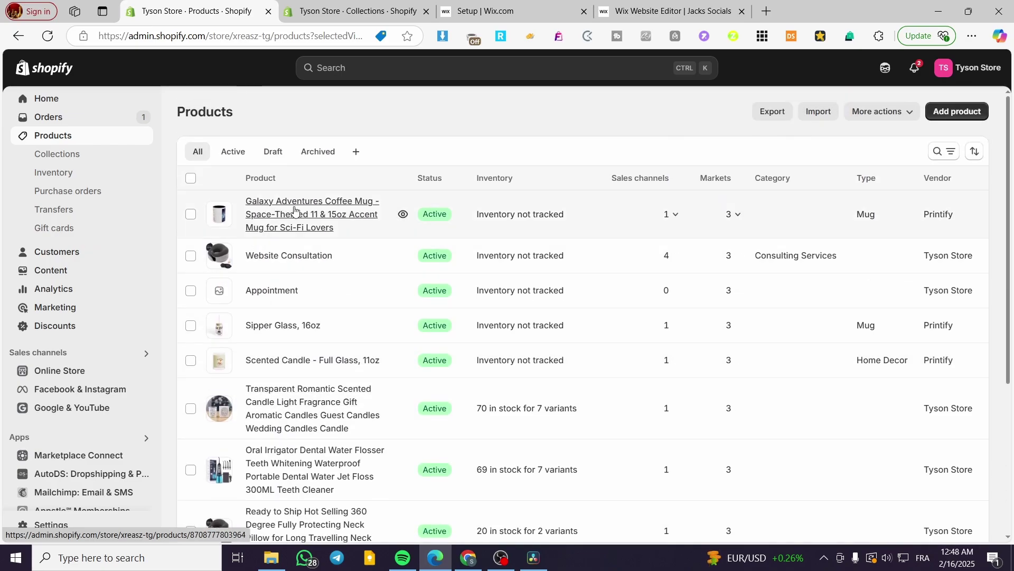
left_click(307, 216)
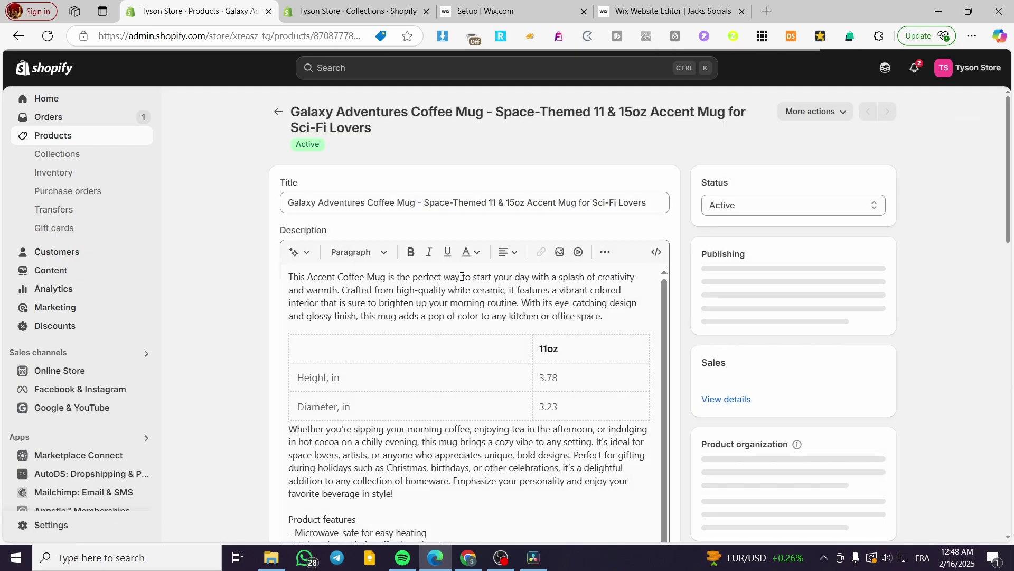
scroll(465, 284, "down", 10)
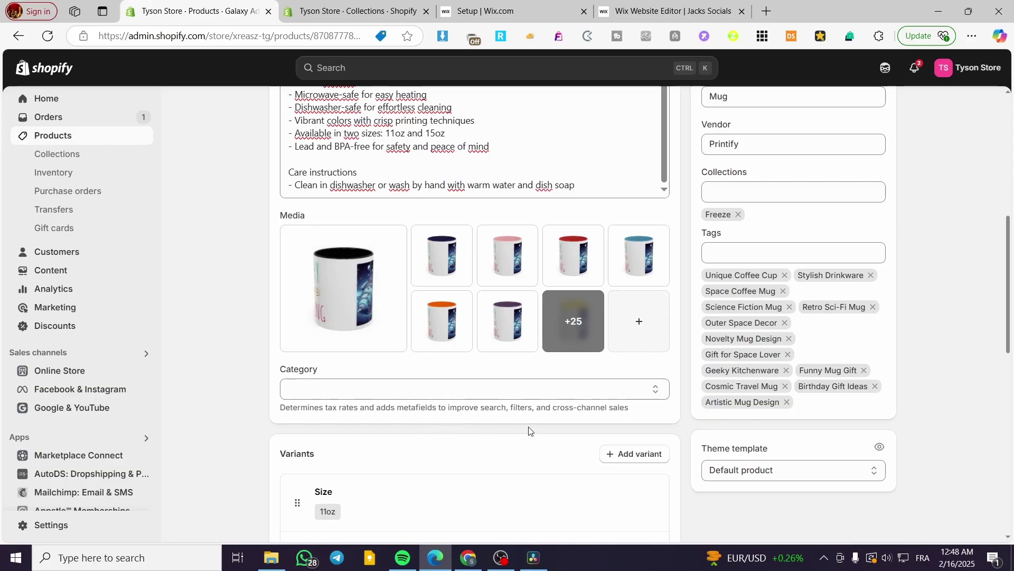
left_click(594, 348)
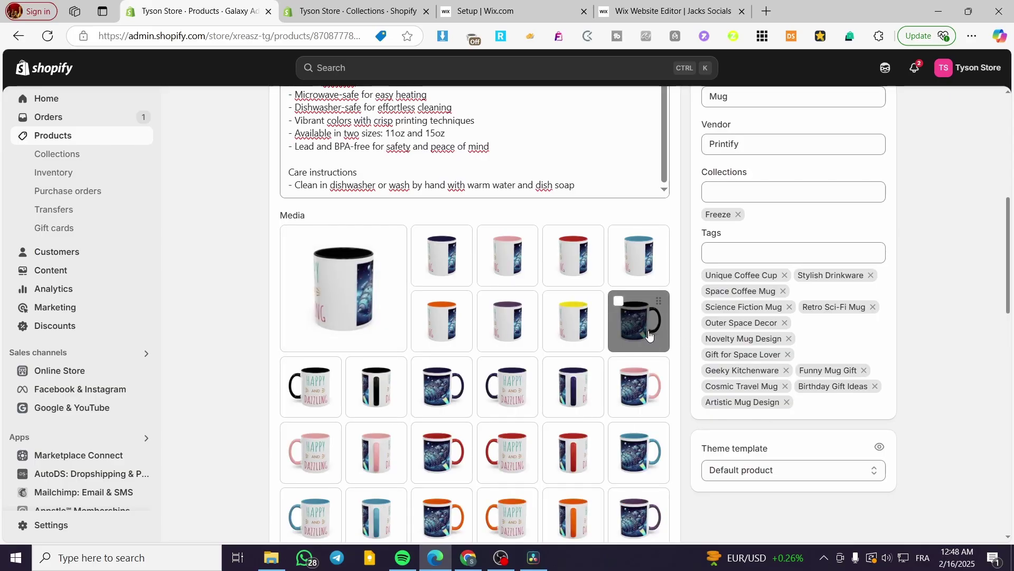
left_click_drag(507, 386, 339, 280)
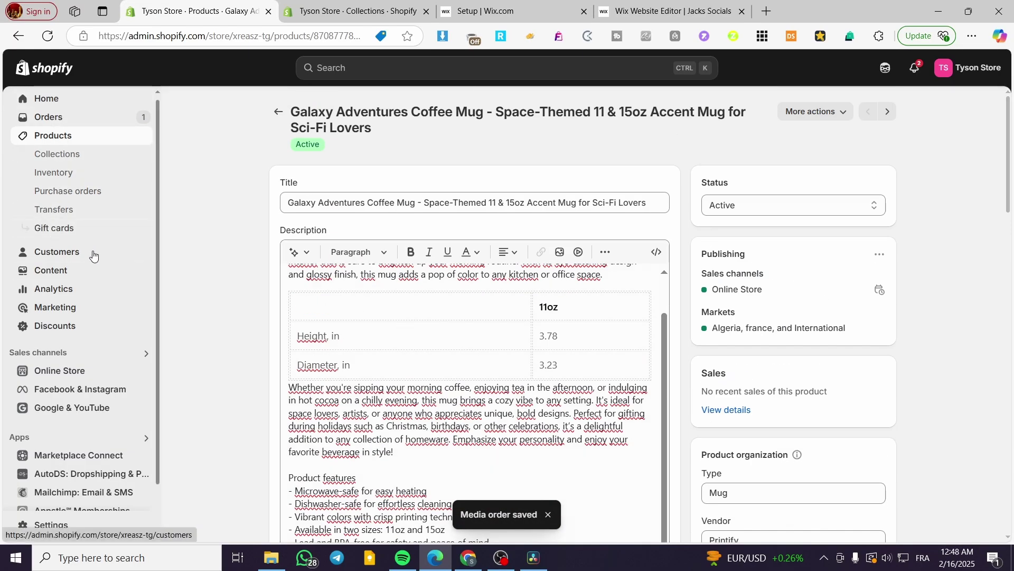
left_click(59, 370)
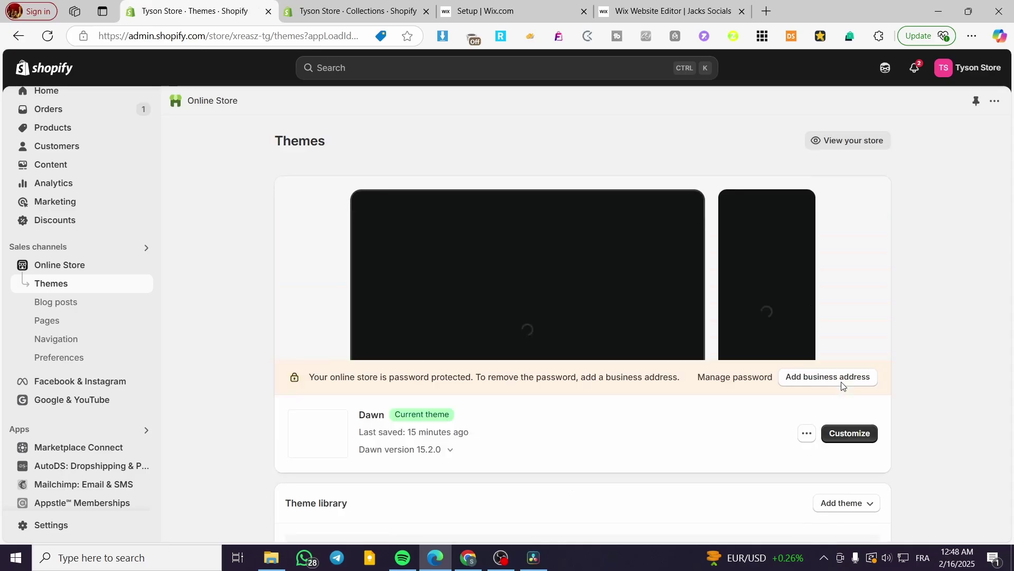
Customize Dawn and check the mug and fox candle images on the Freeze and Winter Collections cards.
left_click(849, 433)
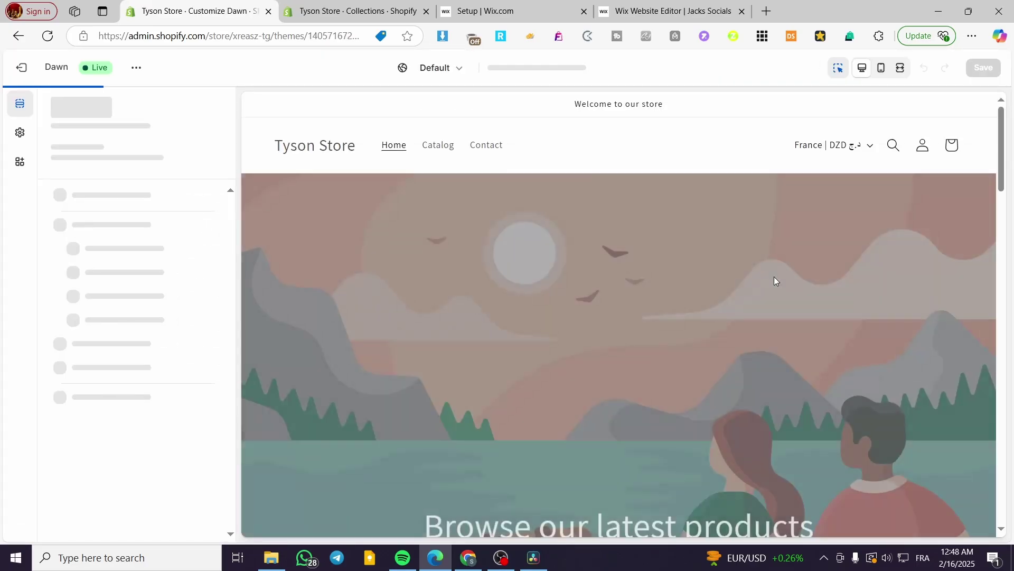
scroll(775, 276, "down", 1)
left_click(812, 161)
scroll(775, 236, "down", 3)
scroll(776, 235, "down", 10)
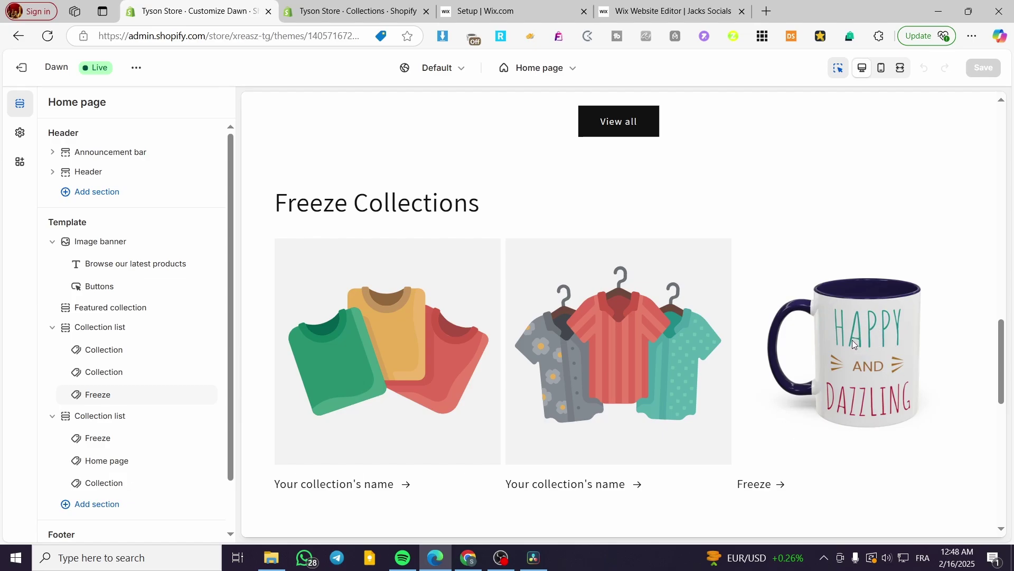
scroll(878, 347, "down", 7)
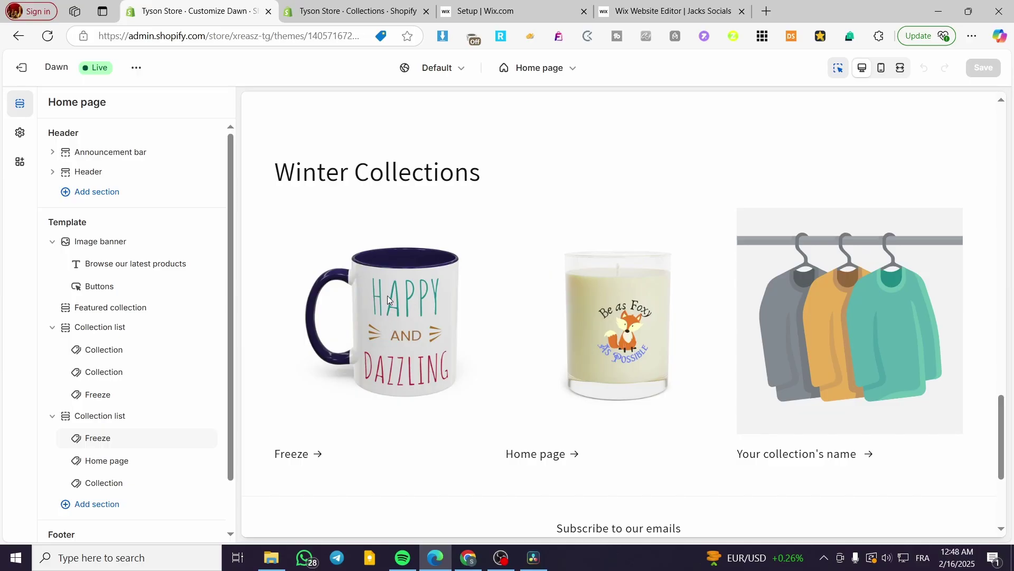
scroll(627, 460, "up", 10)
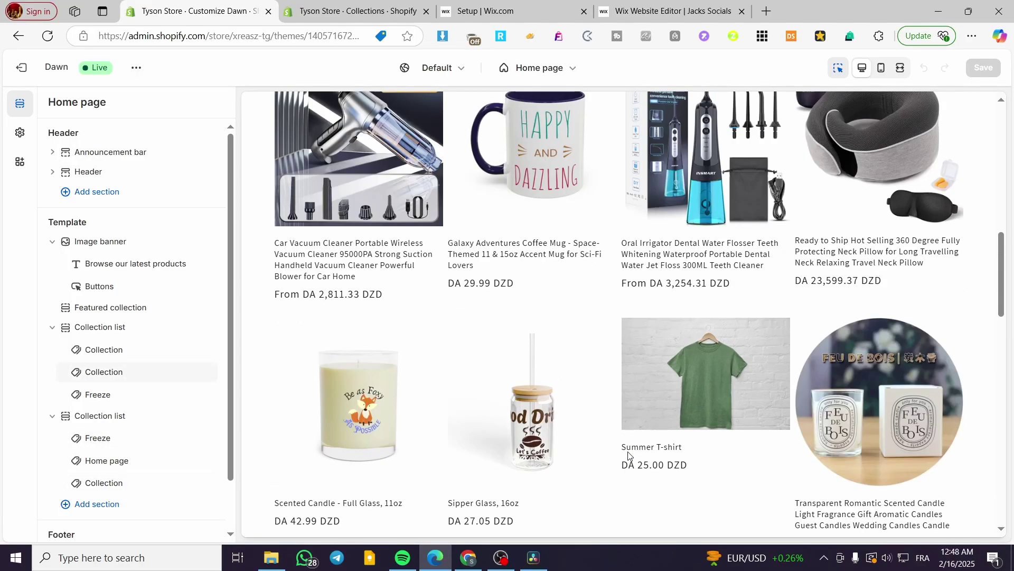
scroll(628, 455, "up", 6)
scroll(625, 455, "down", 12)
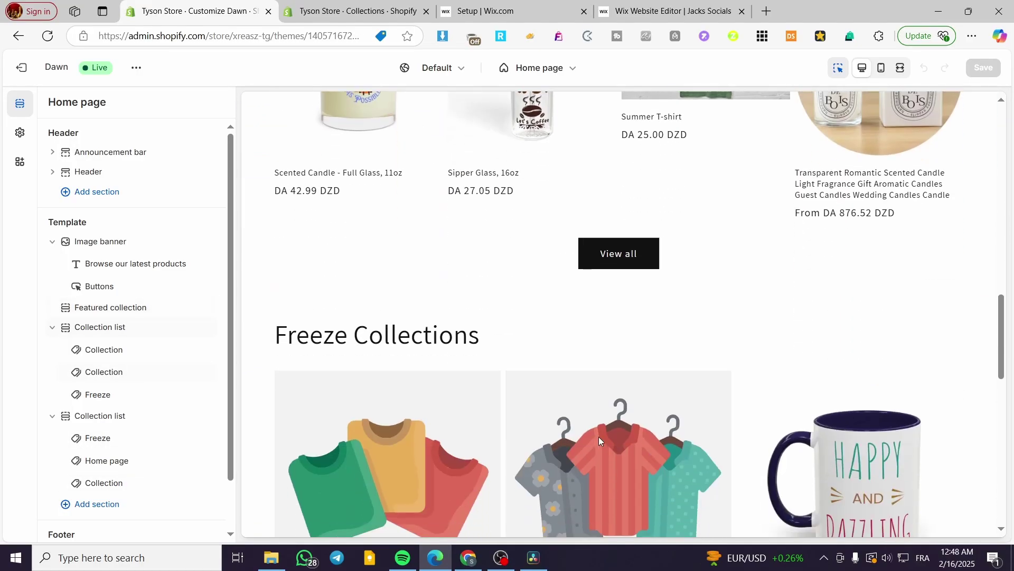
scroll(599, 438, "down", 7)
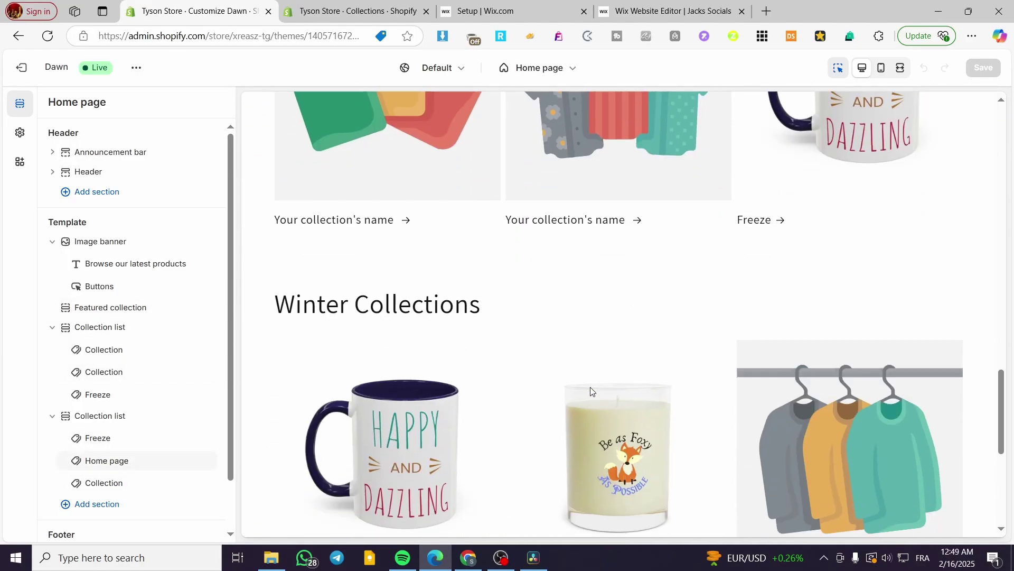